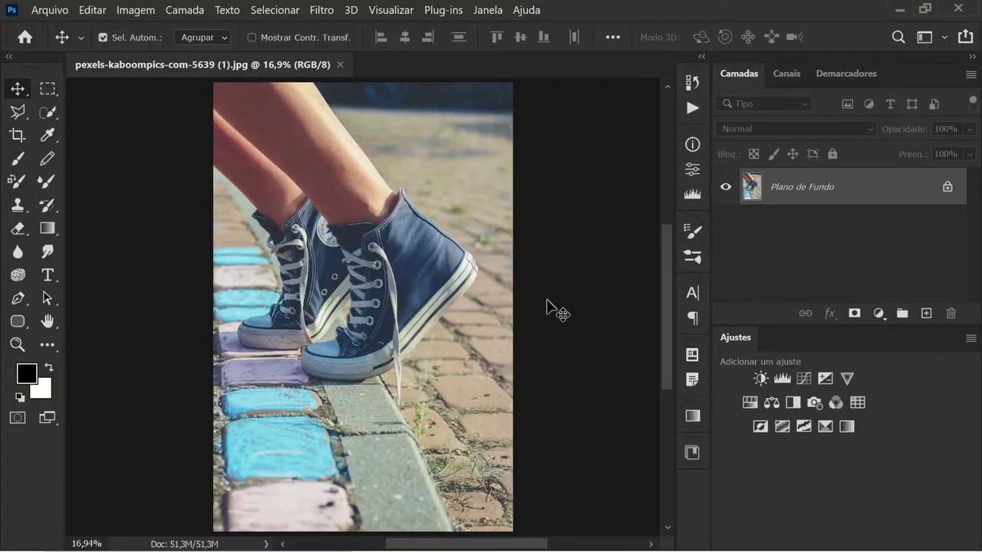
# Duplicate the background into Camada 1, zoom in, and pick the Quick Selection tool.
pyautogui.hotkey('ctrl', 'j')
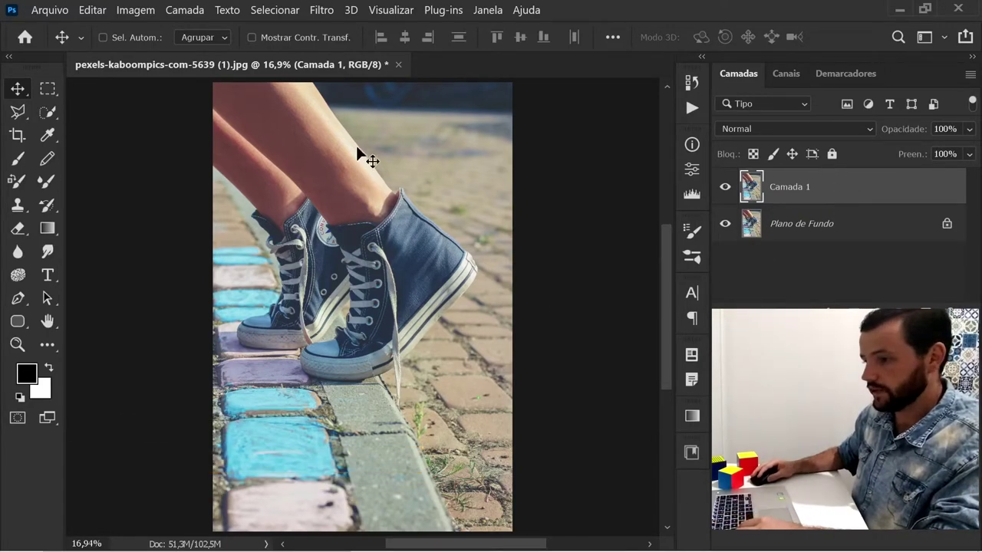
pyautogui.scroll(2, 413, 309)
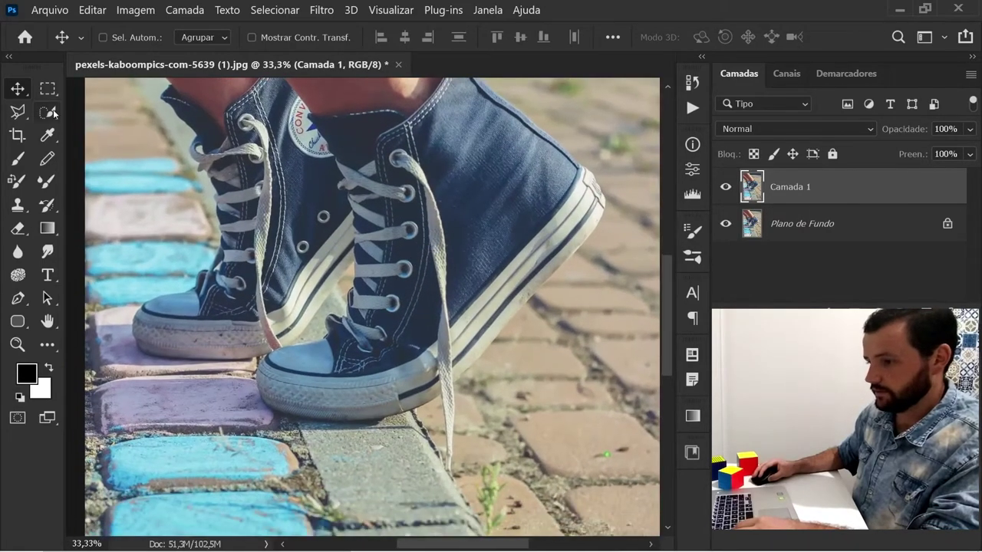
pyautogui.click(50, 113)
pyautogui.rightClick(80, 141)
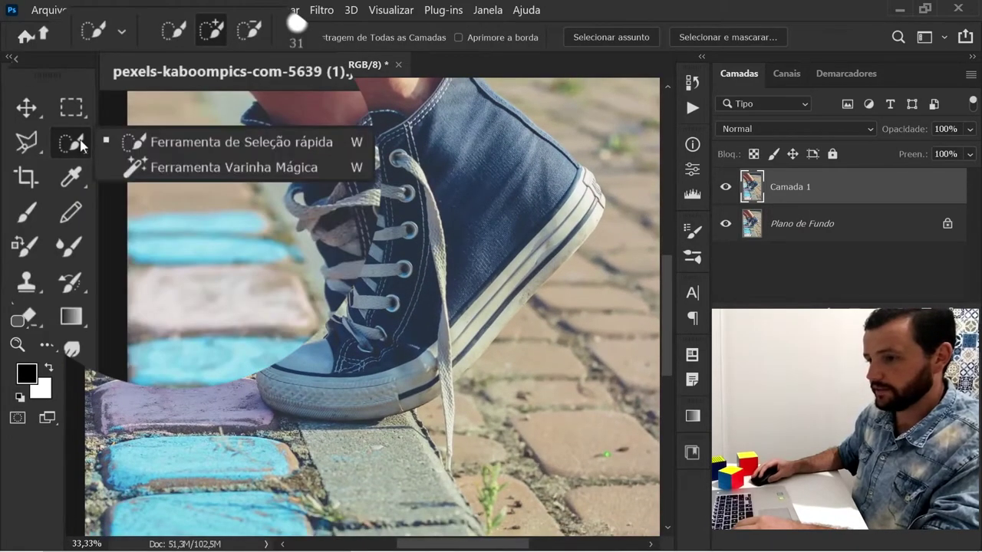
pyautogui.click(186, 140)
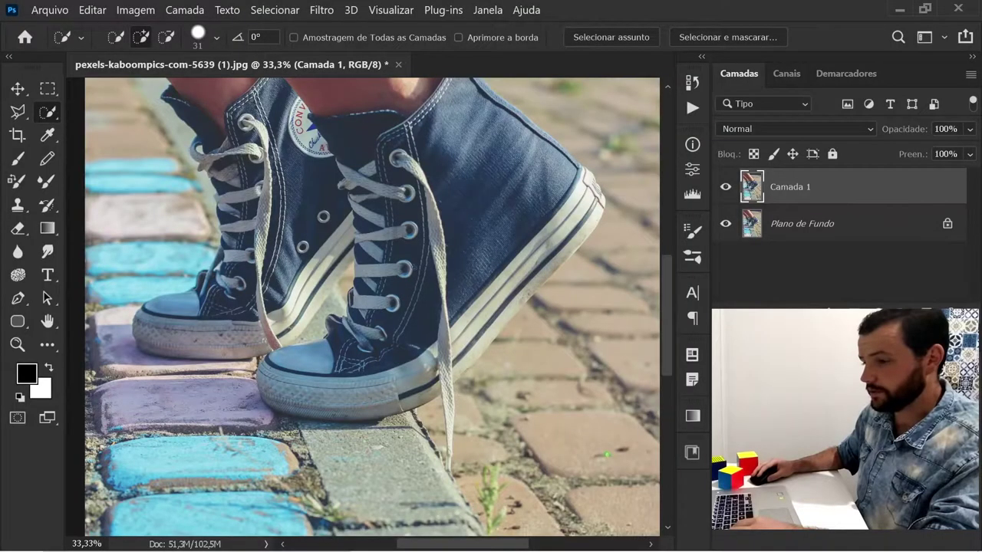
# Enlarge the Quick Selection brush to 264 px and select the right shoe's toe, tongue and laces.
pyautogui.moveTo(411, 211)
pyautogui.mouseDown()
pyautogui.moveTo(412, 274)
pyautogui.moveTo(415, 209)
pyautogui.mouseUp()
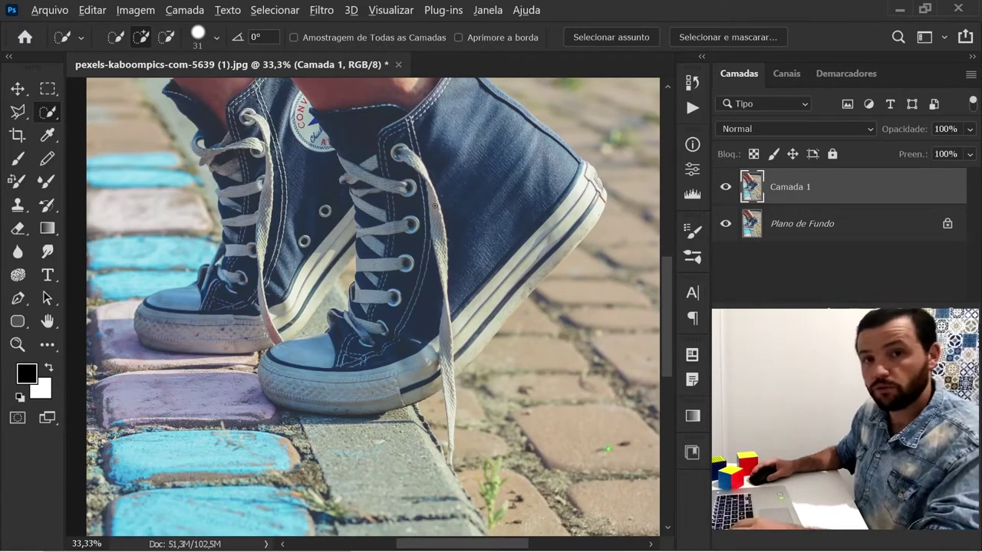
pyautogui.keyDown('alt'); pyautogui.rightClick(435, 206); pyautogui.keyUp('alt')
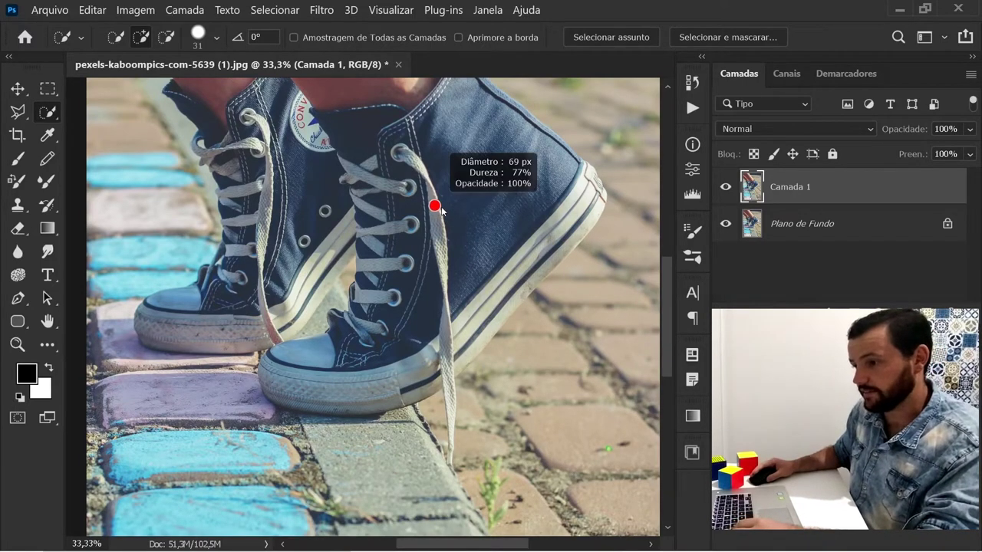
pyautogui.moveTo(465, 210); pyautogui.dragTo(474, 209)
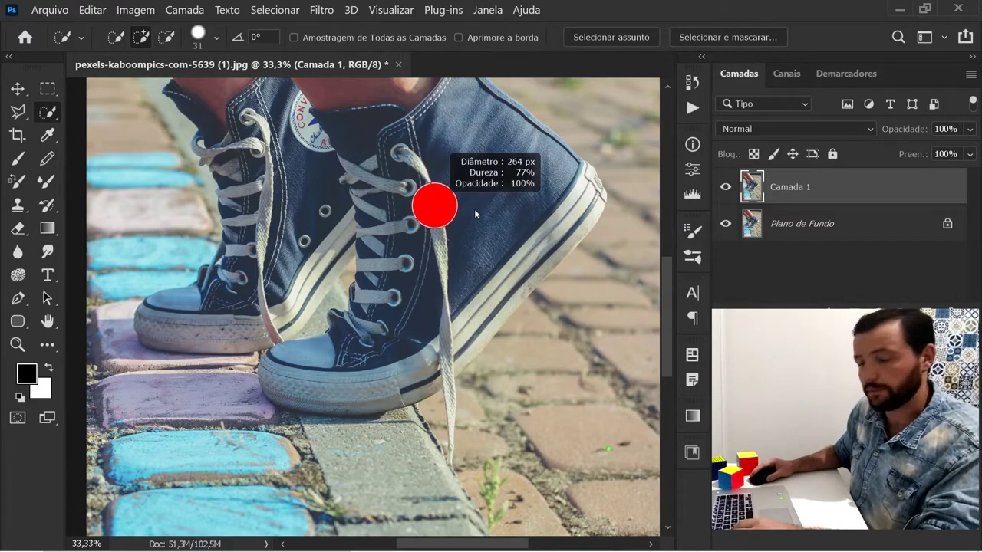
pyautogui.click(287, 369)
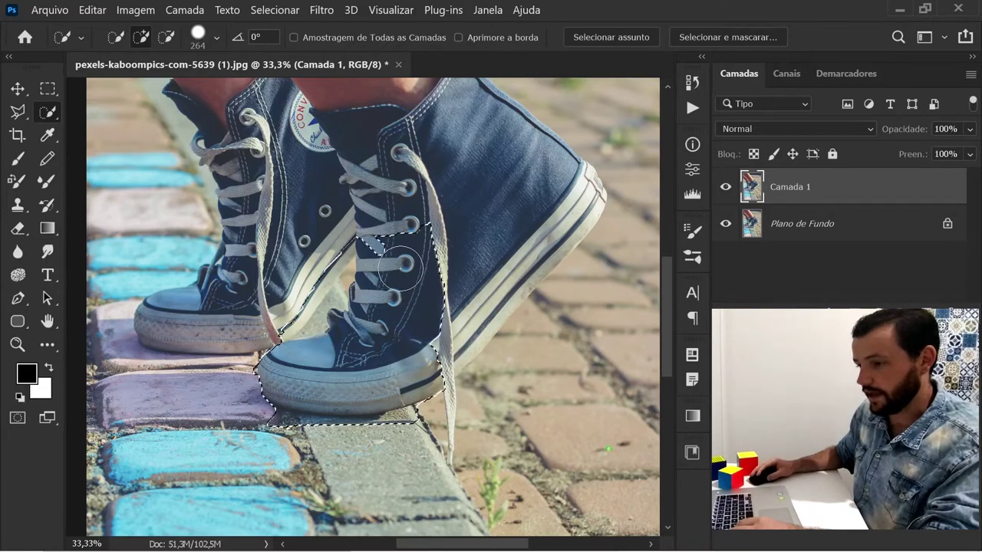
pyautogui.moveTo(400, 264); pyautogui.dragTo(389, 209)
pyautogui.click(469, 147)
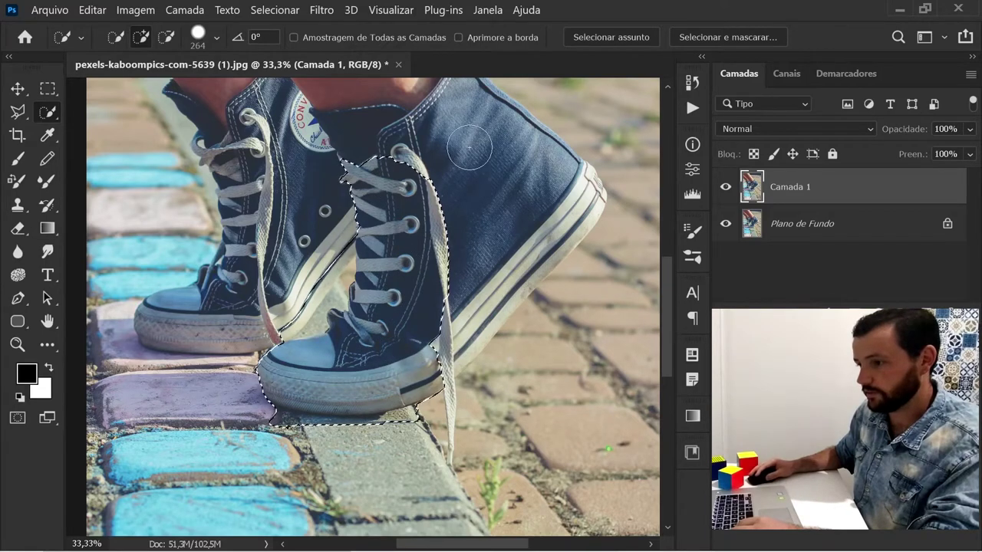
# Add the right shoe's upper, lower side, sole edge and heel to the selection.
pyautogui.click(445, 189)
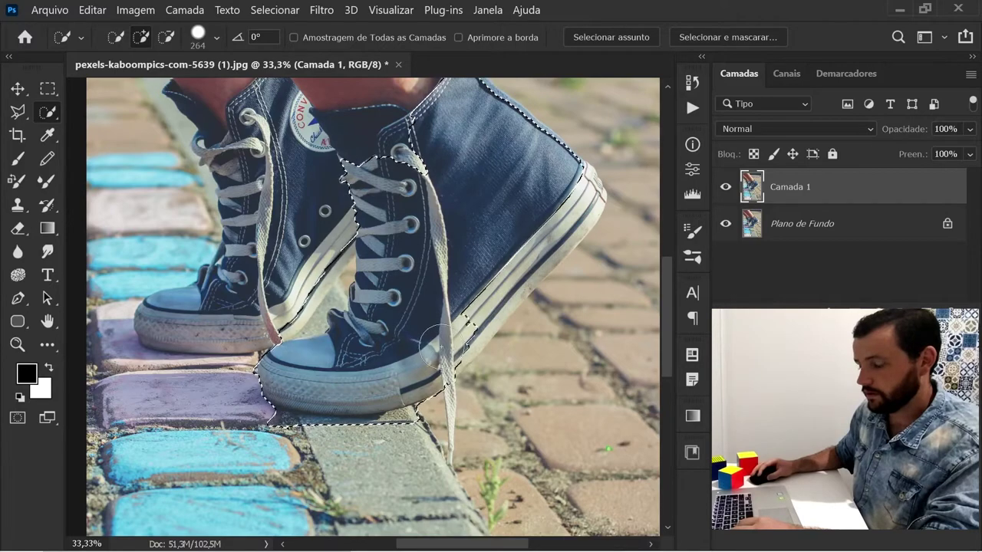
pyautogui.click(469, 330)
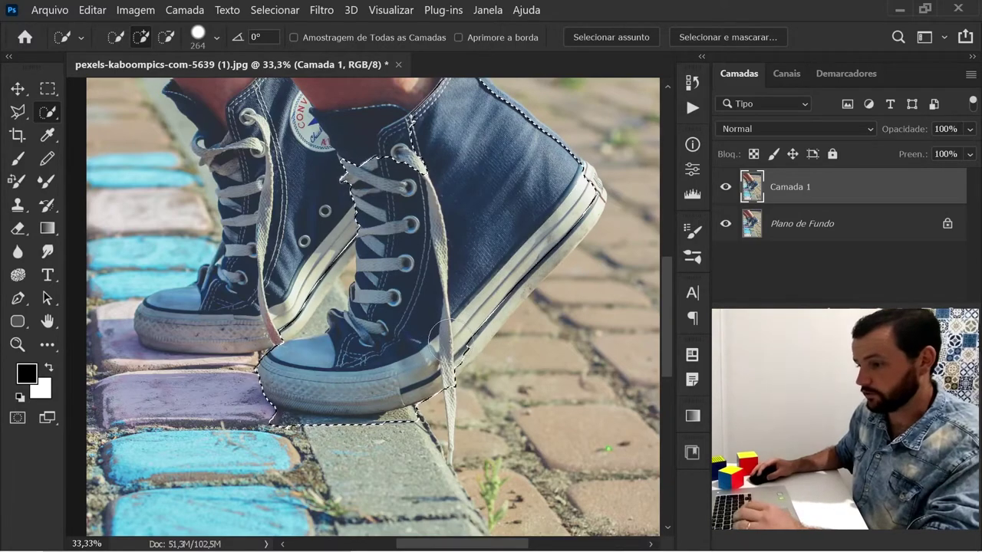
pyautogui.click(488, 292)
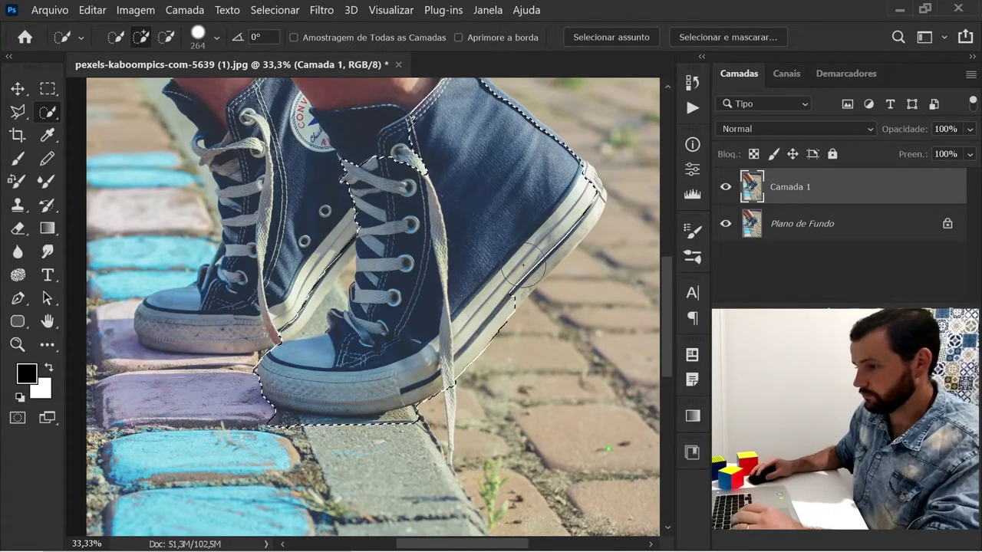
pyautogui.moveTo(522, 265); pyautogui.dragTo(547, 236)
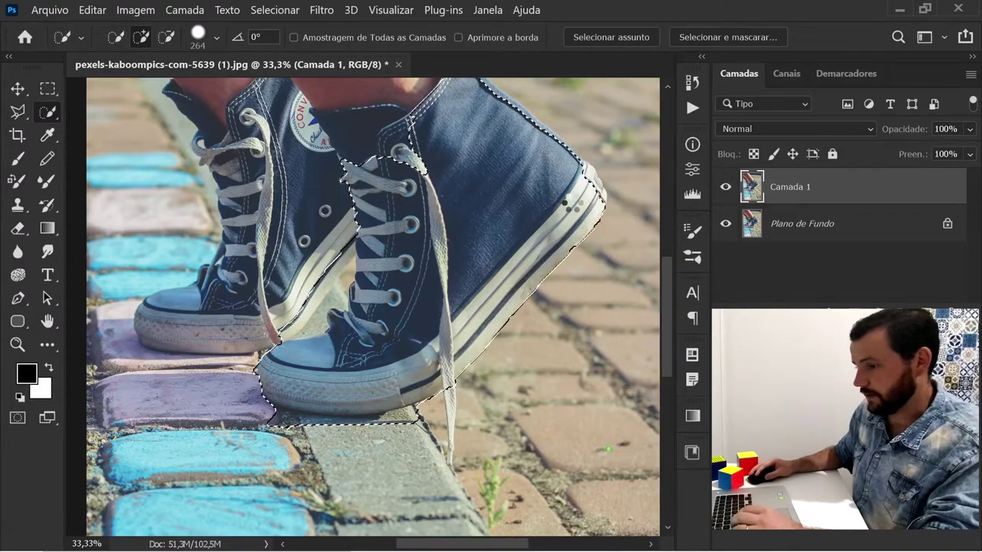
pyautogui.click(586, 176)
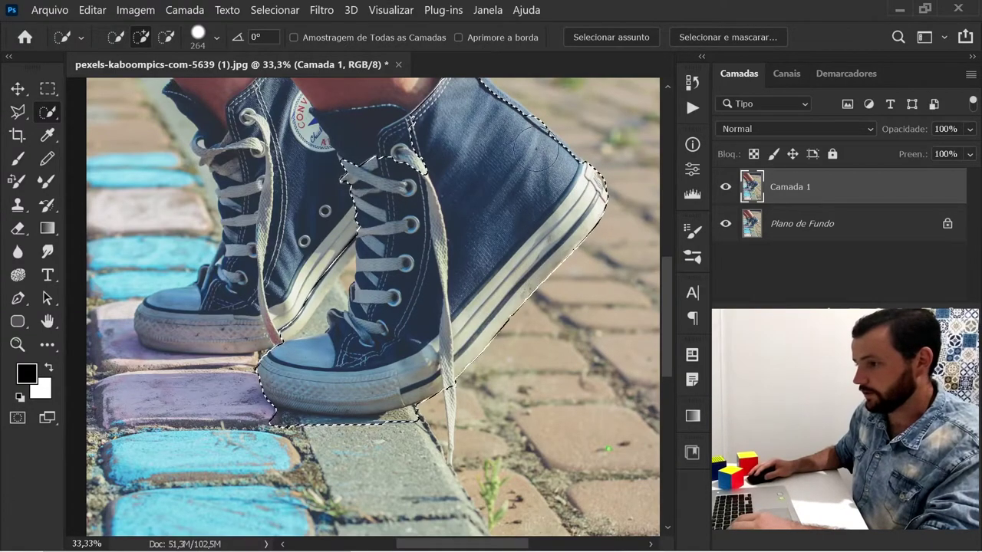
# Extend the selection up both legs and the left shoe, trimming a small edge area.
pyautogui.moveTo(464, 174); pyautogui.dragTo(533, 301)
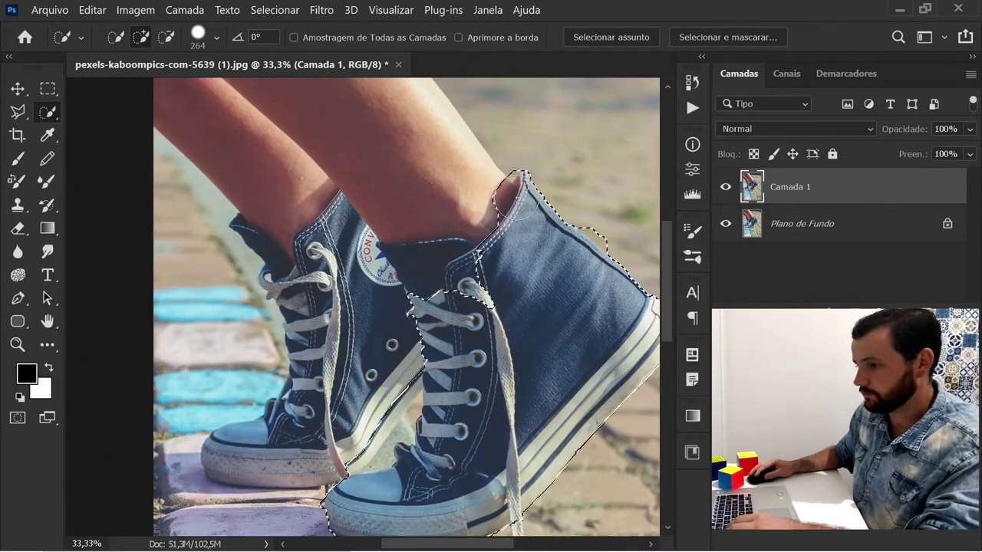
pyautogui.moveTo(537, 203); pyautogui.dragTo(307, 88)
pyautogui.moveTo(589, 250); pyautogui.dragTo(413, 197)
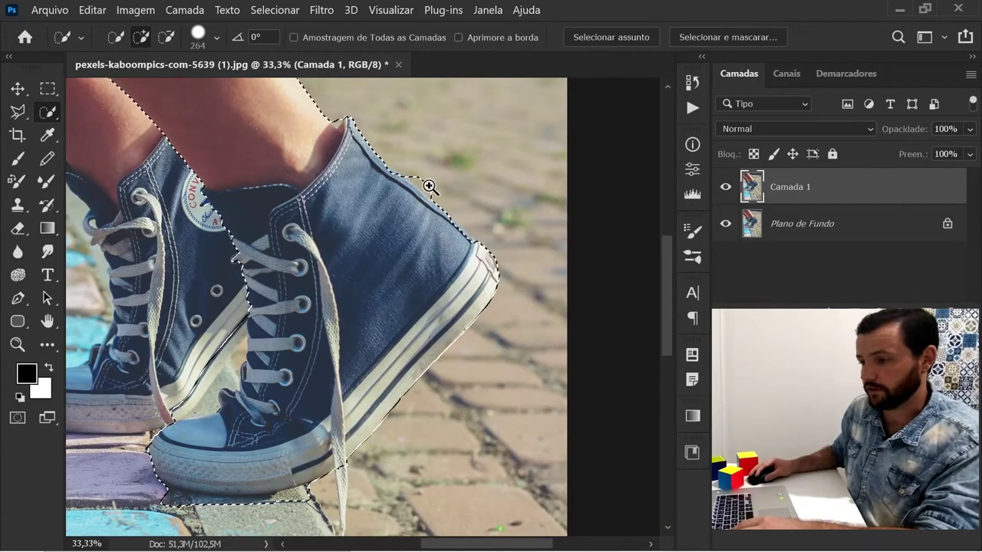
pyautogui.keyDown('alt'); pyautogui.click(425, 185); pyautogui.keyUp('alt')
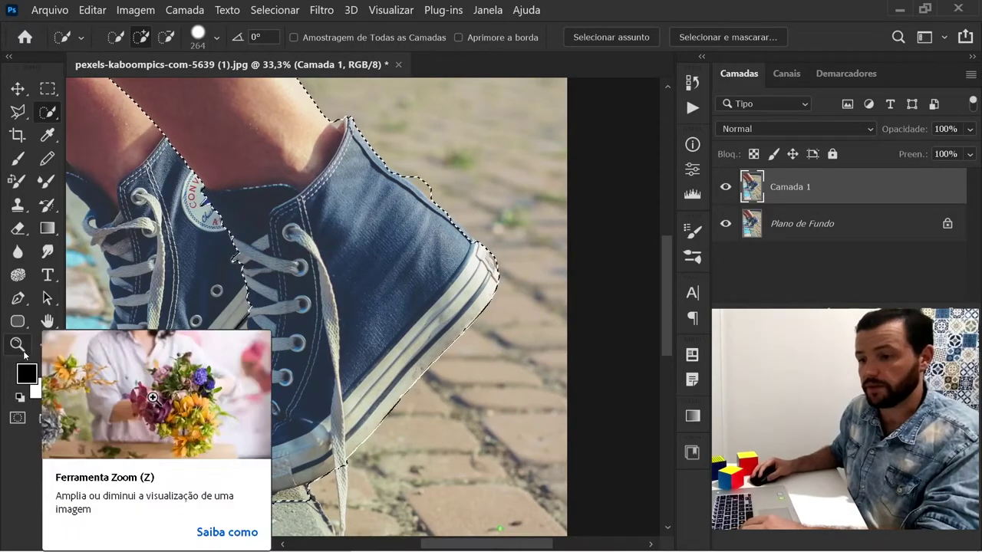
# Zoom to 100% on the stray selection bulge at the right collar, with Quick Selection active.
pyautogui.click(23, 353)
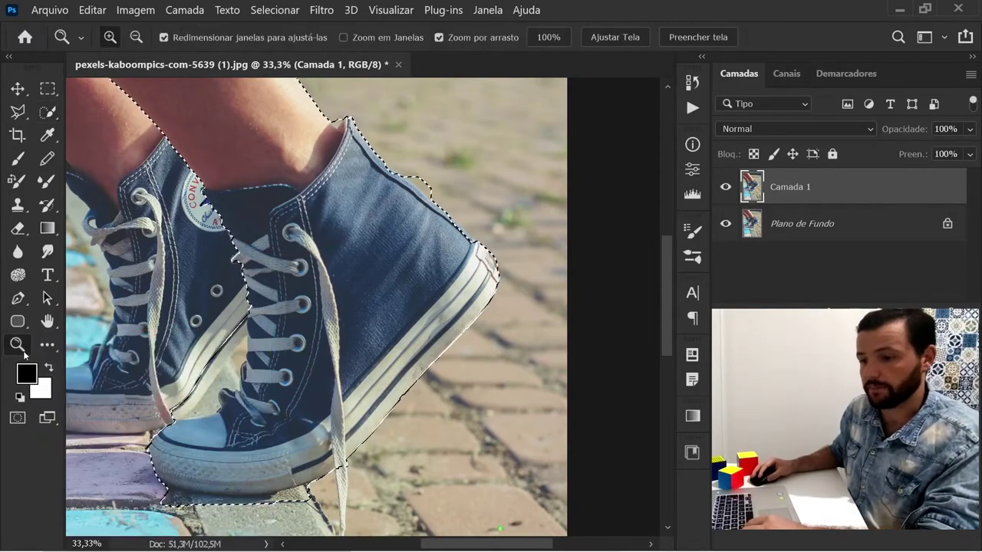
pyautogui.click(430, 184)
pyautogui.click(430, 184)
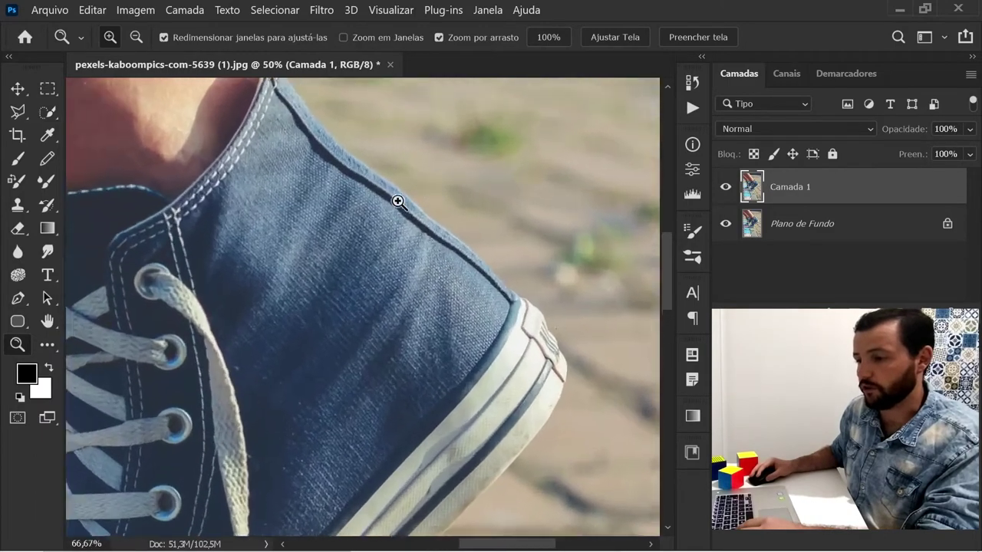
pyautogui.press('w')
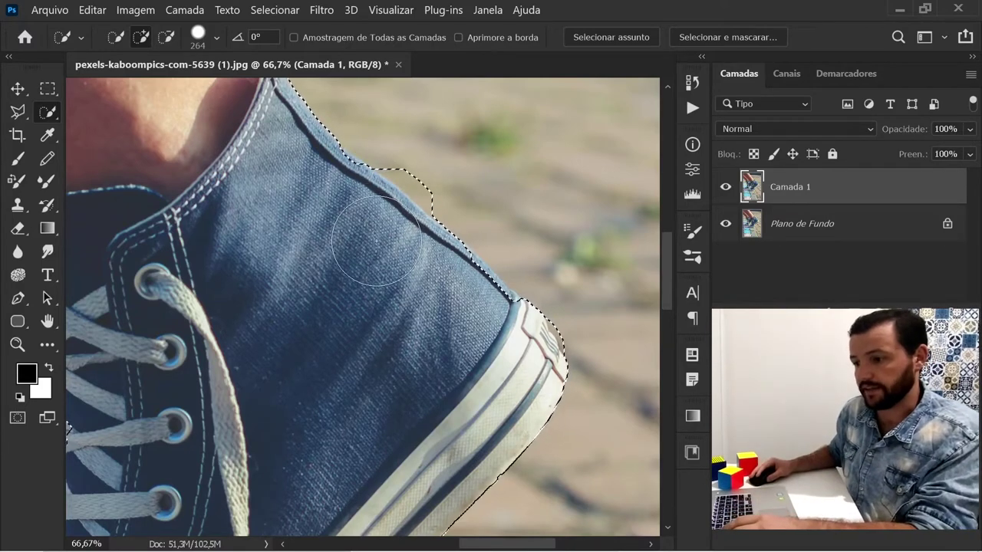
pyautogui.moveTo(373, 226); pyautogui.dragTo(393, 232)
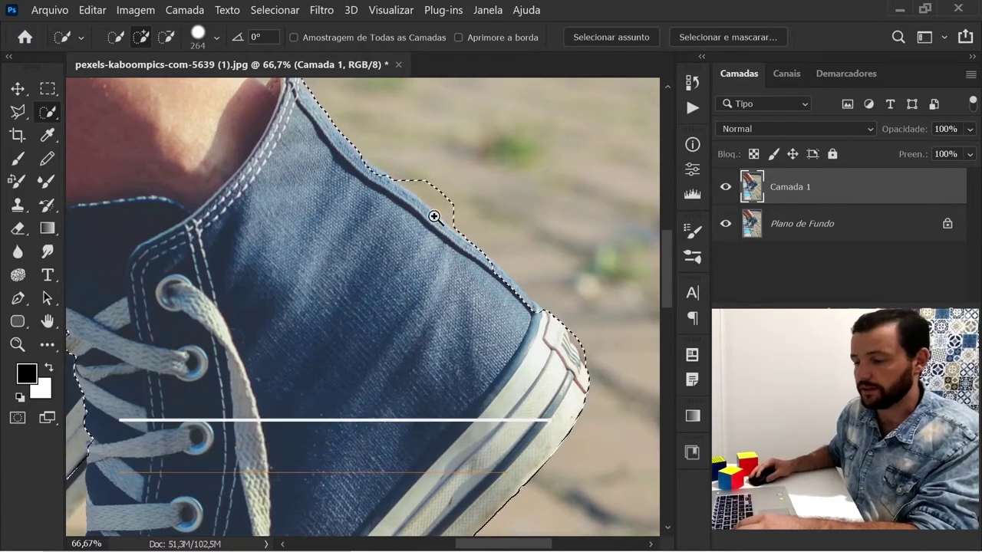
pyautogui.keyDown('ctrl'); pyautogui.click(437, 202); pyautogui.keyUp('ctrl')
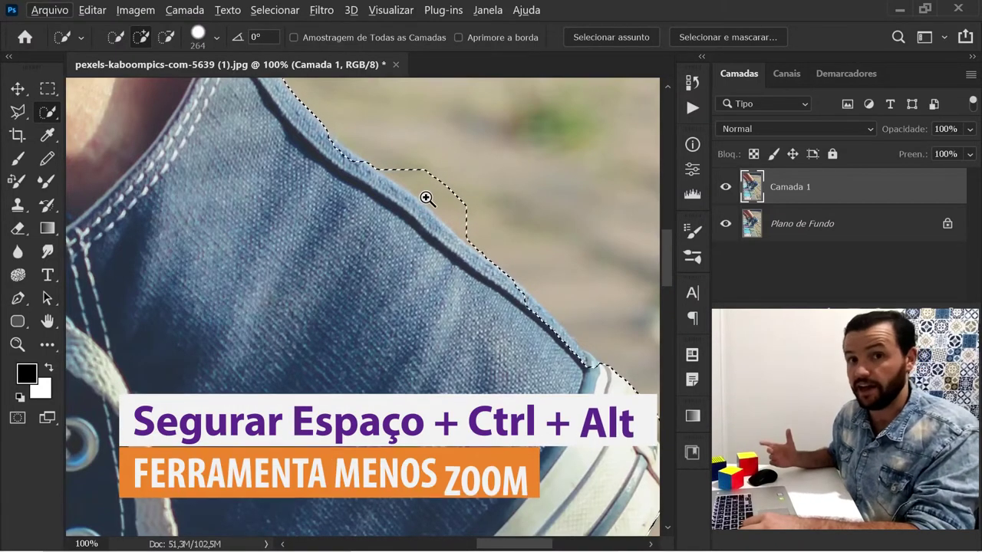
pyautogui.keyDown('ctrl'); pyautogui.keyDown('alt'); pyautogui.click(428, 198); pyautogui.keyUp('alt'); pyautogui.keyUp('ctrl')
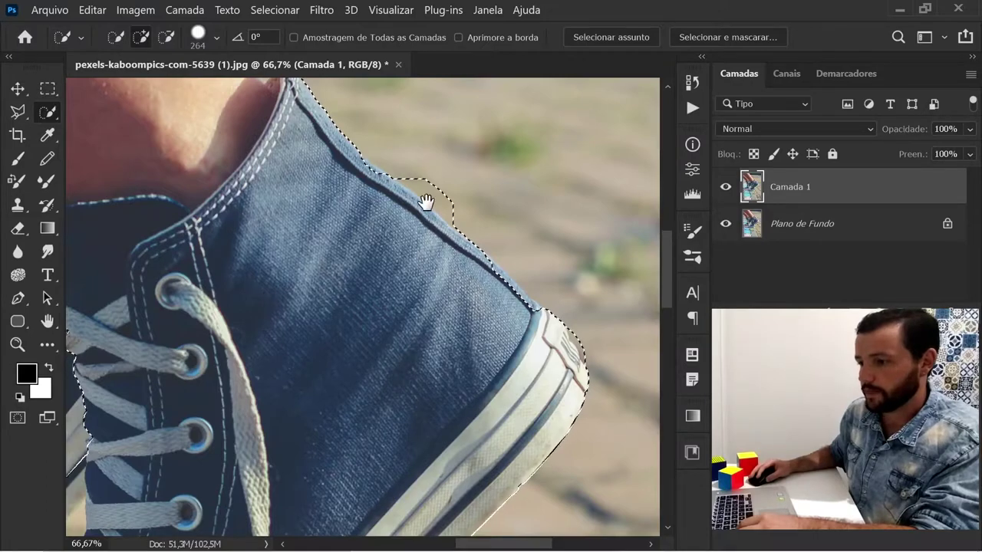
pyautogui.scroll(1, 439, 187)
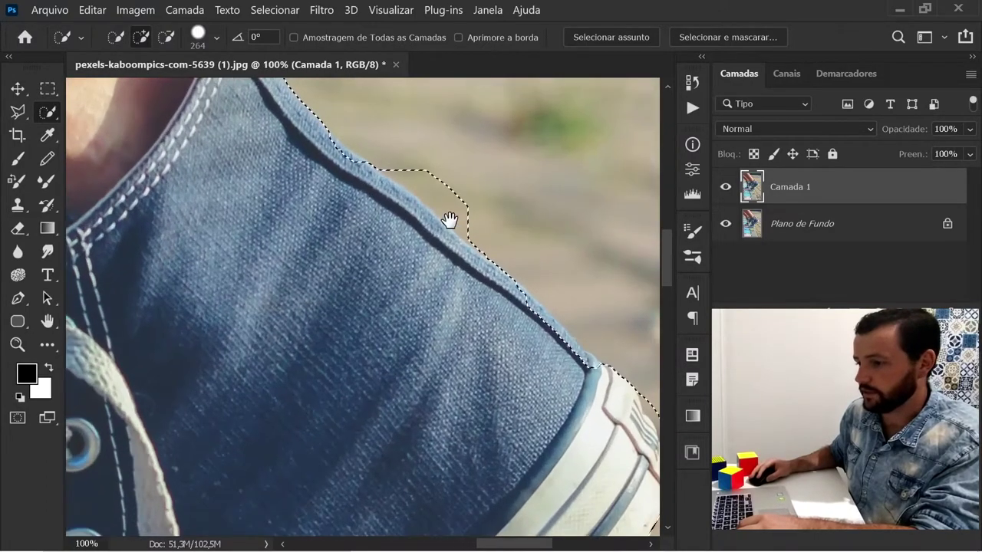
pyautogui.moveTo(449, 219); pyautogui.dragTo(424, 275)
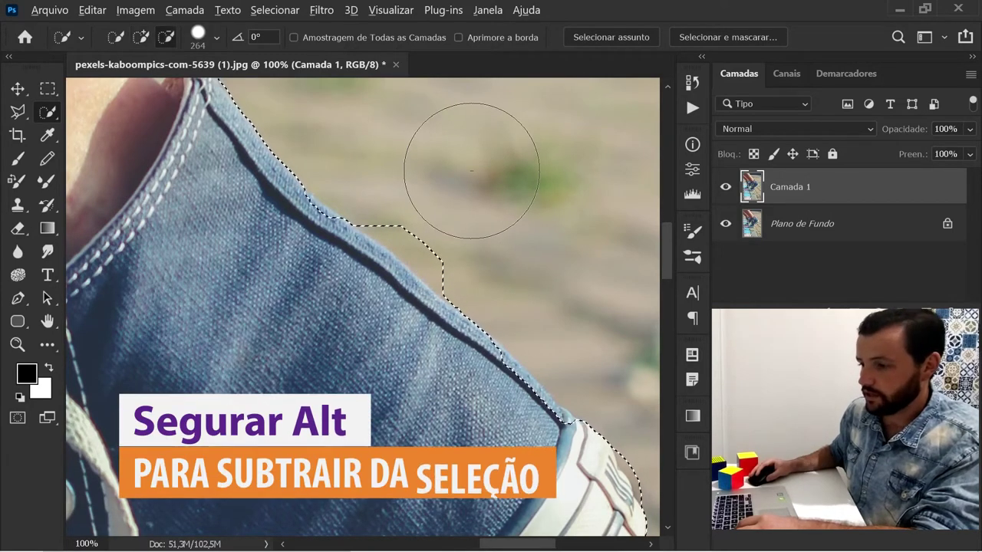
# Subtract the collar bulge and the ground beside the lace from the selection.
pyautogui.press('alt')
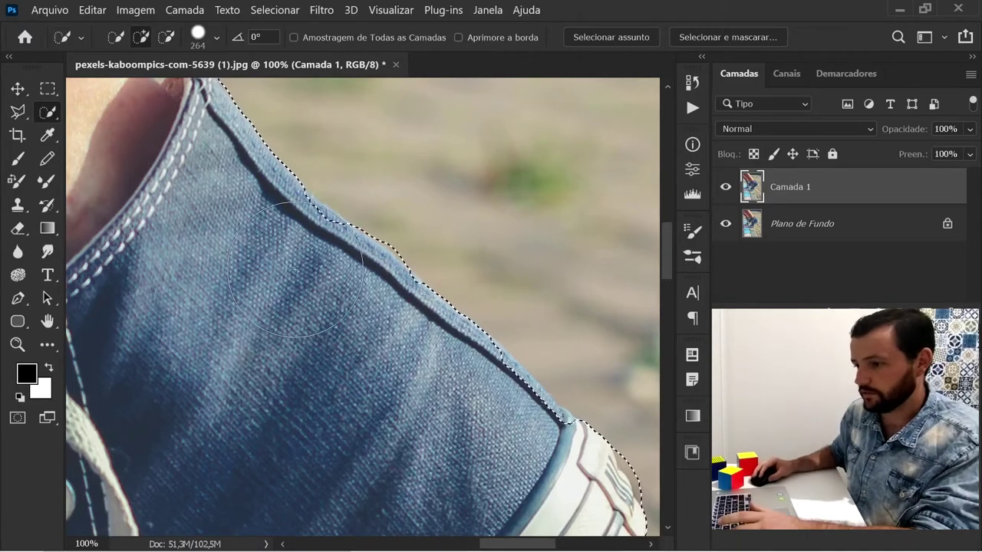
pyautogui.scroll(-5, 474, 234)
pyautogui.hscroll(8, 474, 234)
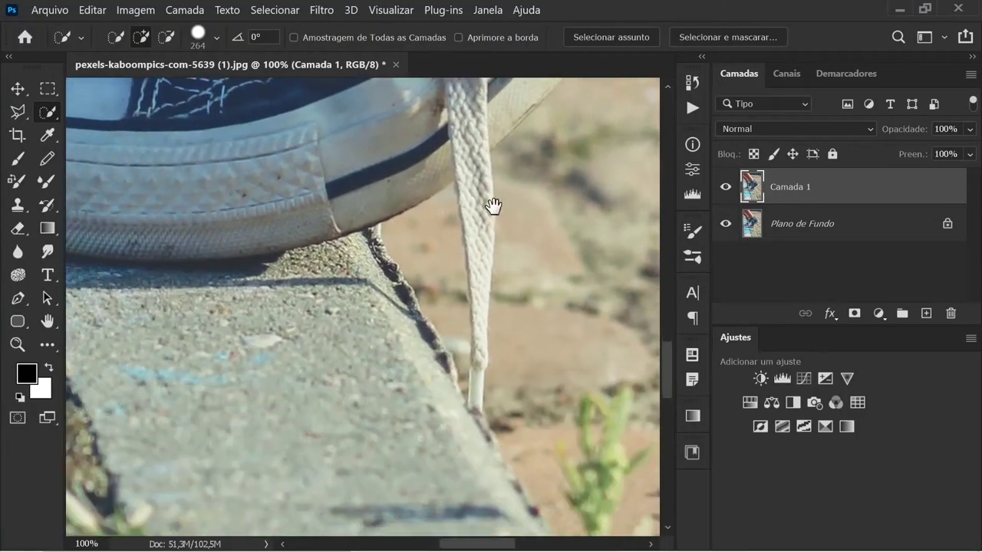
pyautogui.moveTo(493, 206); pyautogui.dragTo(431, 198)
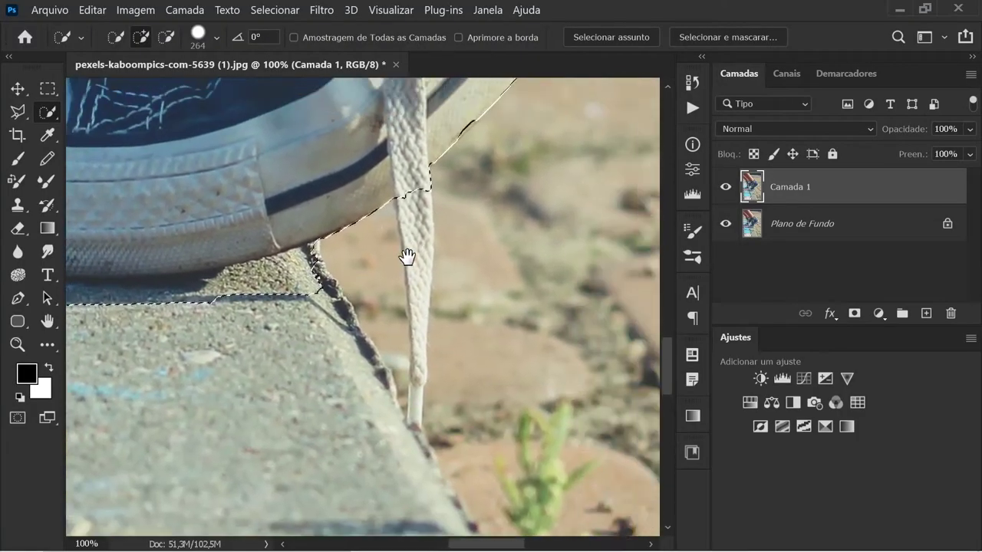
pyautogui.moveTo(406, 257)
pyautogui.mouseDown()
pyautogui.moveTo(416, 241)
pyautogui.moveTo(325, 200)
pyautogui.mouseUp()
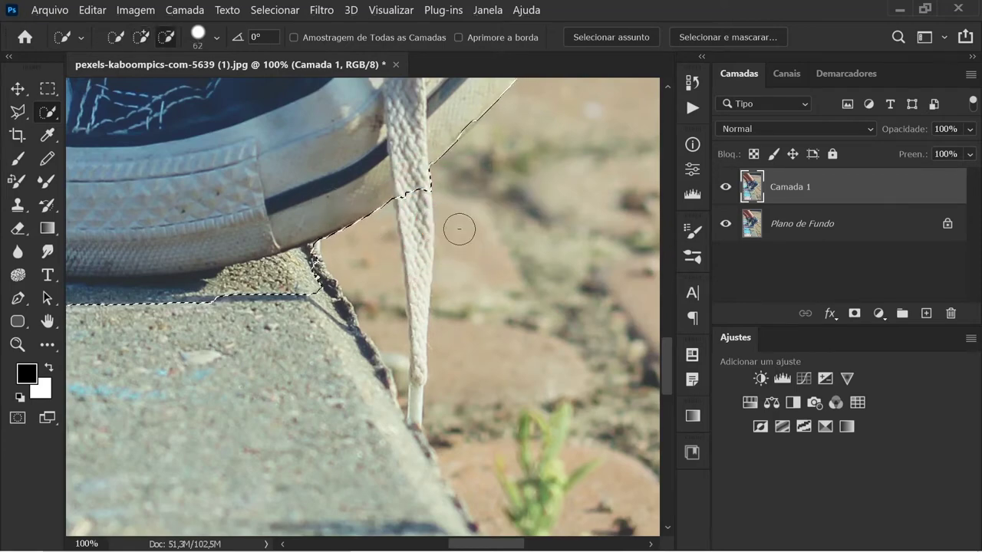
# With a smaller brush, refine the selection down along the shoelace's edges.
pyautogui.moveTo(436, 219); pyautogui.dragTo(417, 215)
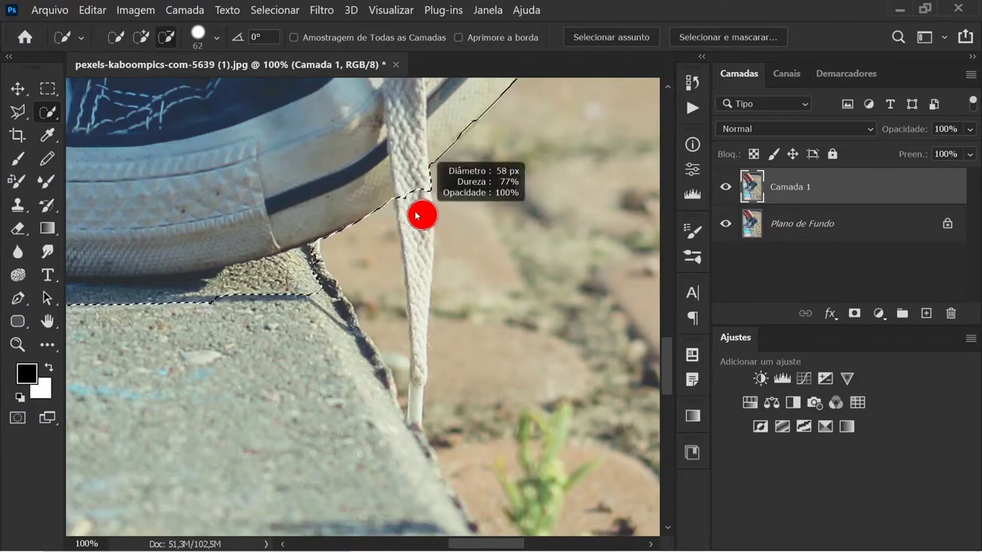
pyautogui.click(418, 209)
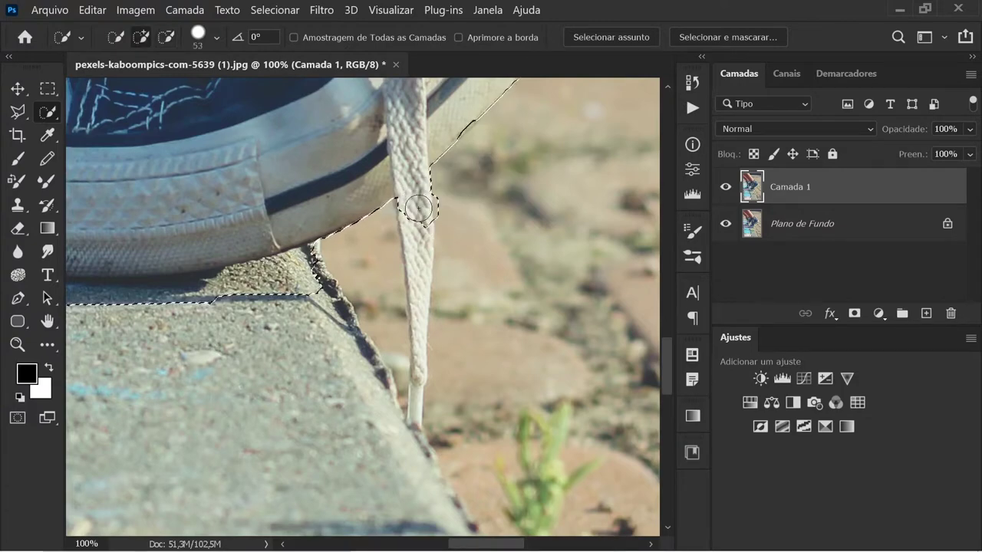
pyautogui.moveTo(412, 231); pyautogui.dragTo(421, 259)
pyautogui.moveTo(418, 392); pyautogui.dragTo(326, 284)
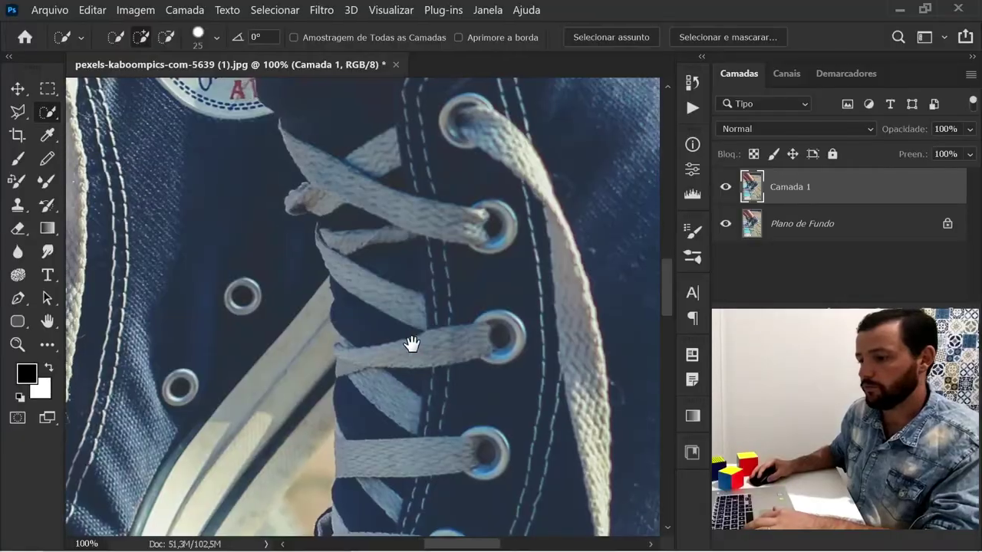
pyautogui.scroll(1, 335, 305)
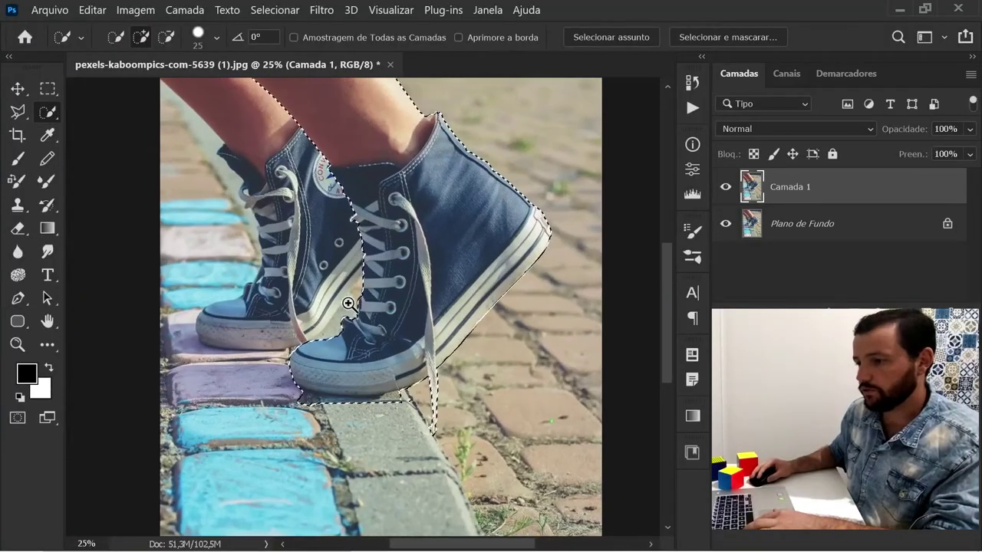
pyautogui.scroll(-1, 350, 302)
pyautogui.moveTo(407, 298); pyautogui.dragTo(406, 304)
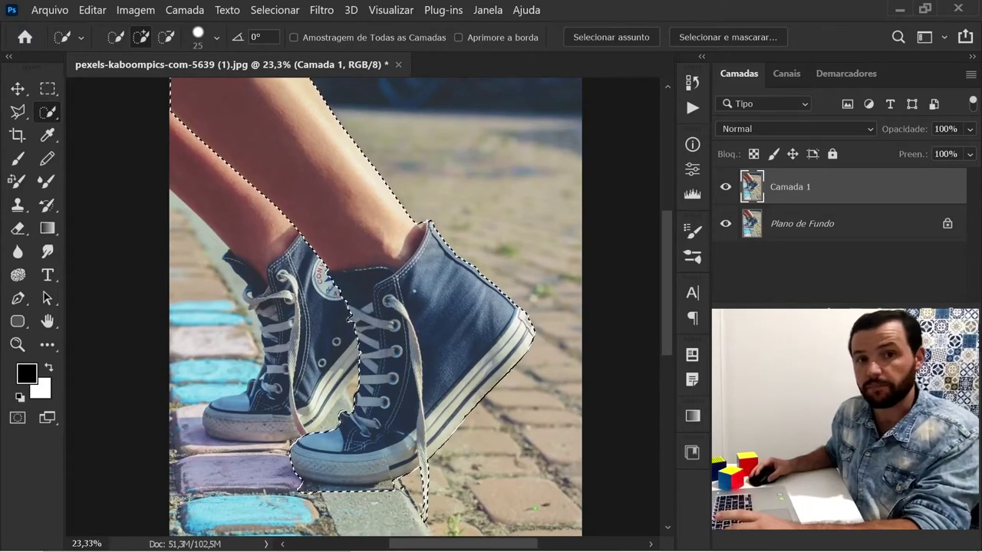
# Switch to Quick Mask mode (Q) so unselected areas show red.
pyautogui.press('q')
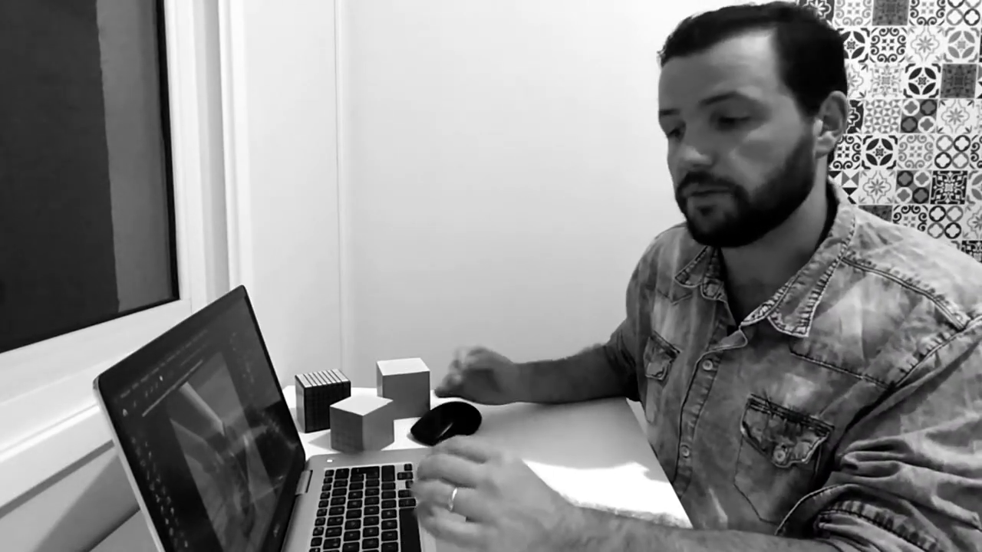
# Zoom in, shrink the brush, and paint the gap where the collar meets the jeans hem.
pyautogui.scroll(1, 391, 221)
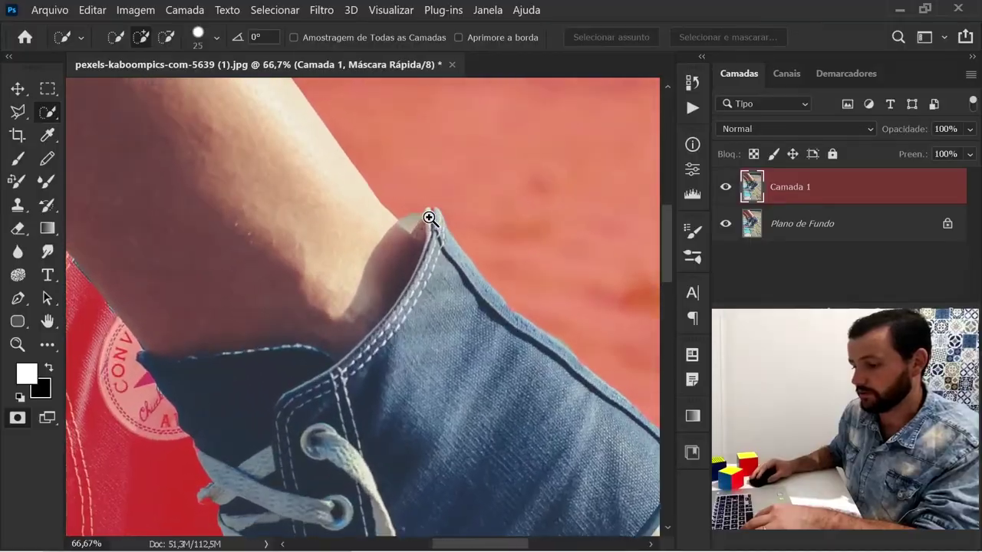
pyautogui.scroll(1, 391, 221)
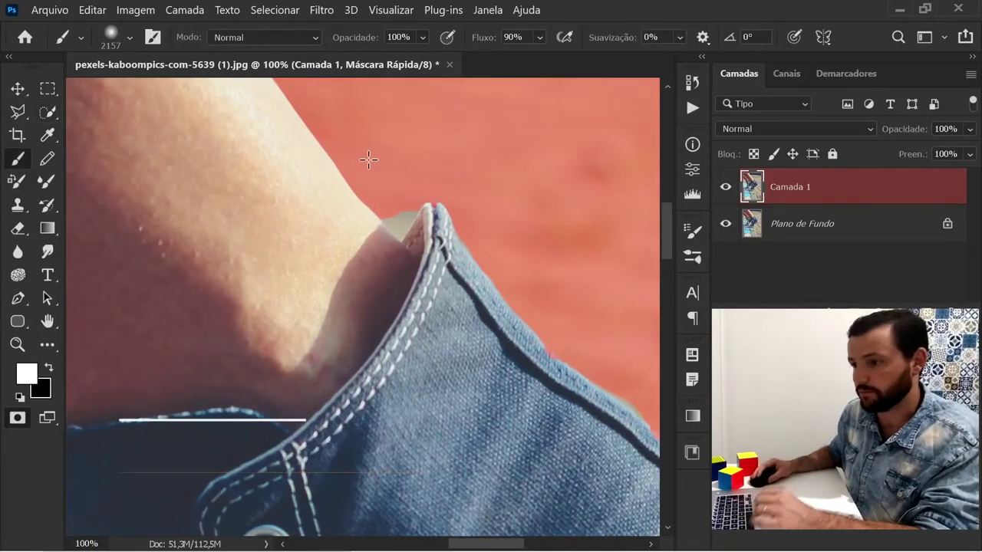
pyautogui.moveTo(482, 253)
pyautogui.mouseDown()
pyautogui.moveTo(590, 257)
pyautogui.moveTo(536, 253)
pyautogui.mouseUp()
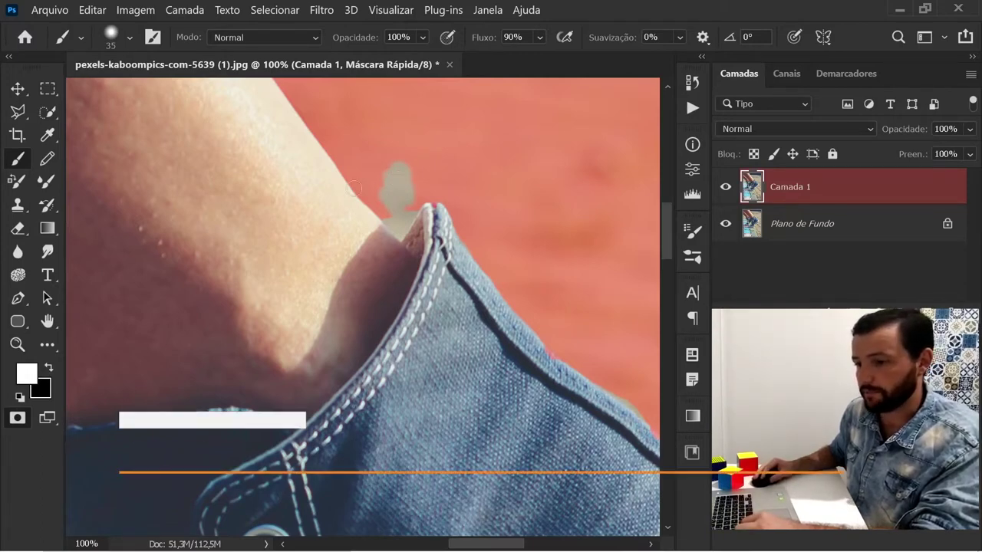
pyautogui.press('x')
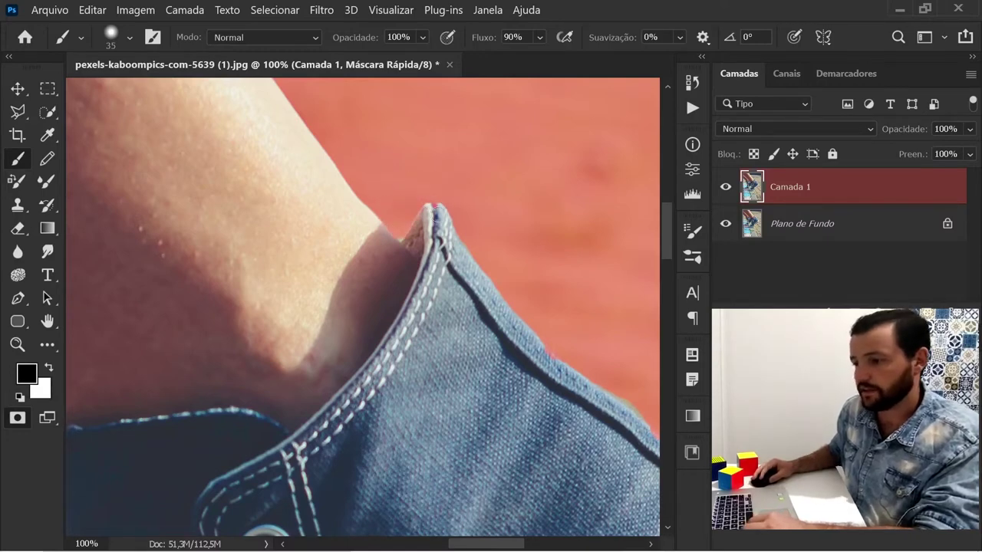
pyautogui.press('x')
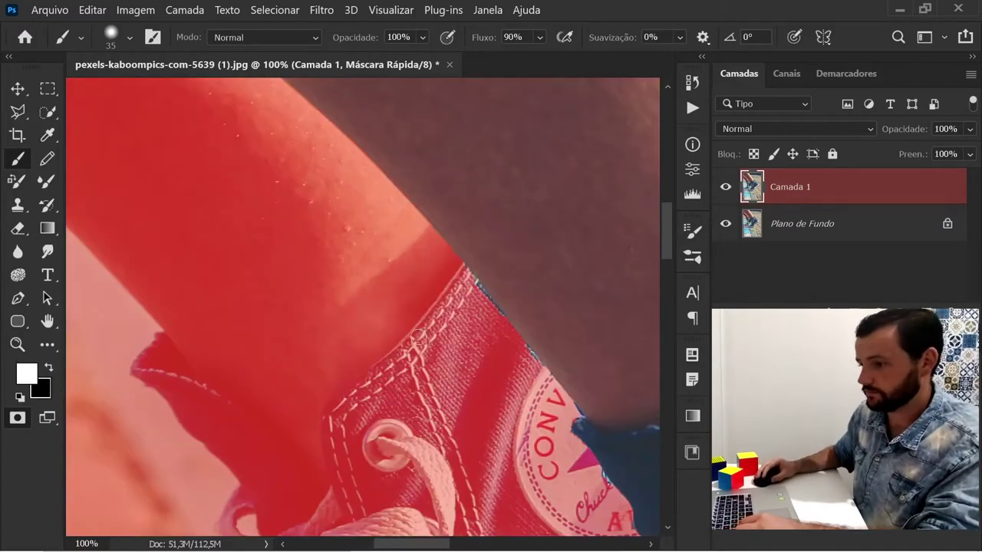
# Set up a large, fully soft black brush over the sneaker's sole.
pyautogui.moveTo(464, 96); pyautogui.dragTo(408, 188)
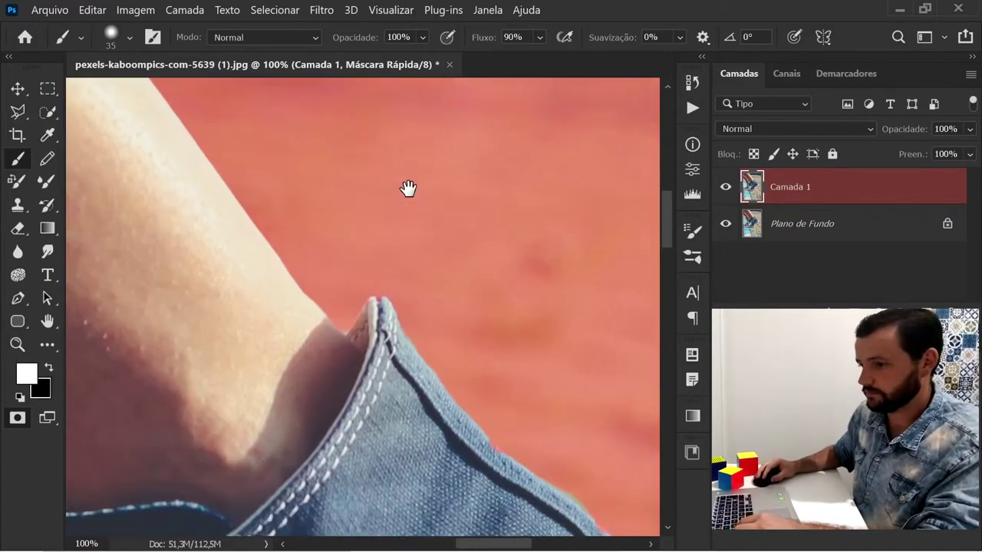
pyautogui.scroll(-5, 322, 158)
pyautogui.scroll(-3, 368, 513)
pyautogui.press('x')
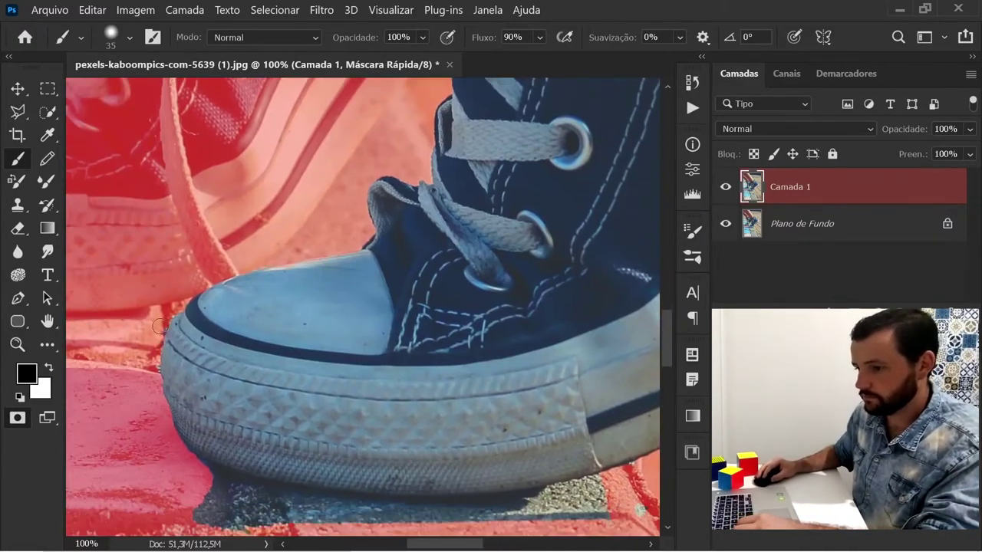
pyautogui.scroll(-3, 247, 213)
pyautogui.scroll(-2, 456, 232)
pyautogui.scroll(-2, 261, 223)
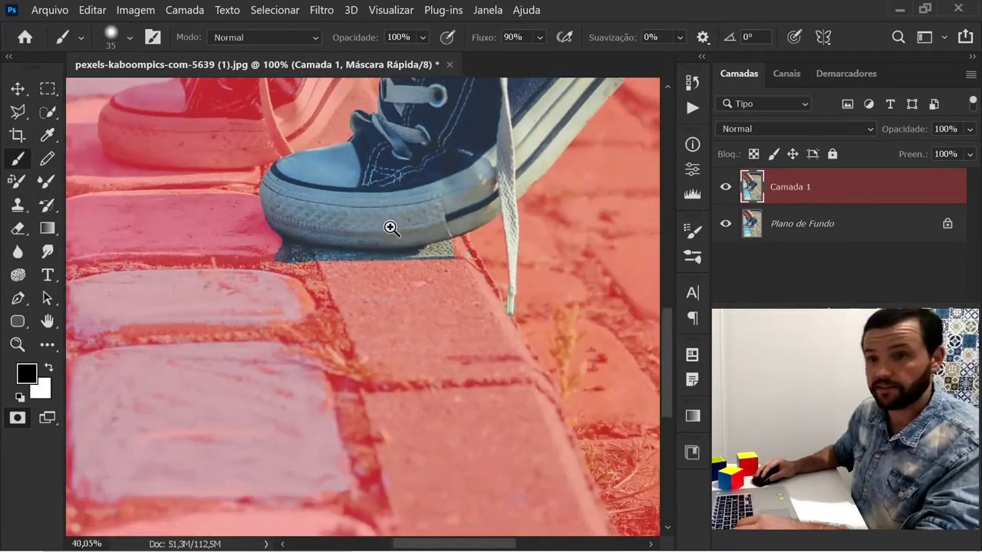
pyautogui.scroll(3, 411, 246)
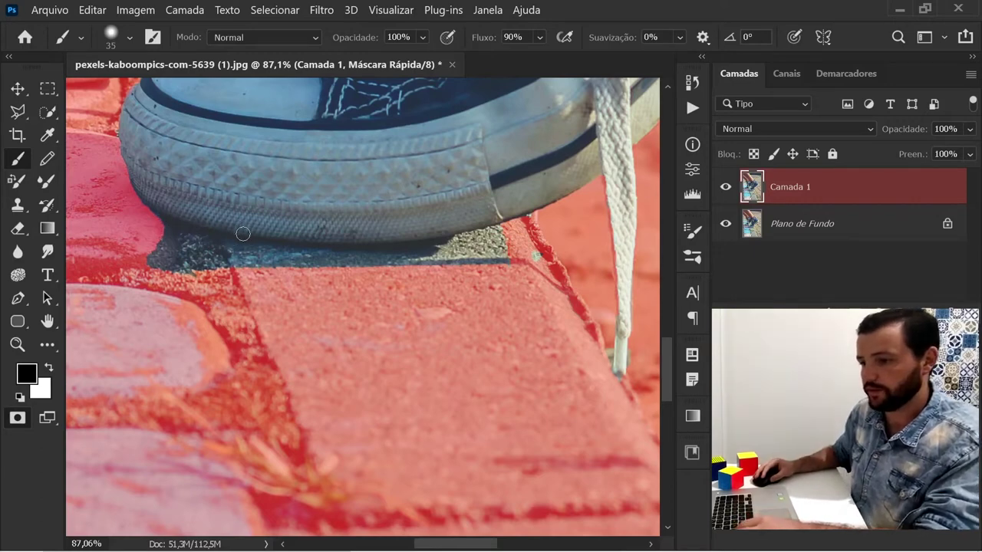
pyautogui.moveTo(250, 235)
pyautogui.mouseDown()
pyautogui.moveTo(301, 240)
pyautogui.moveTo(330, 134)
pyautogui.mouseUp()
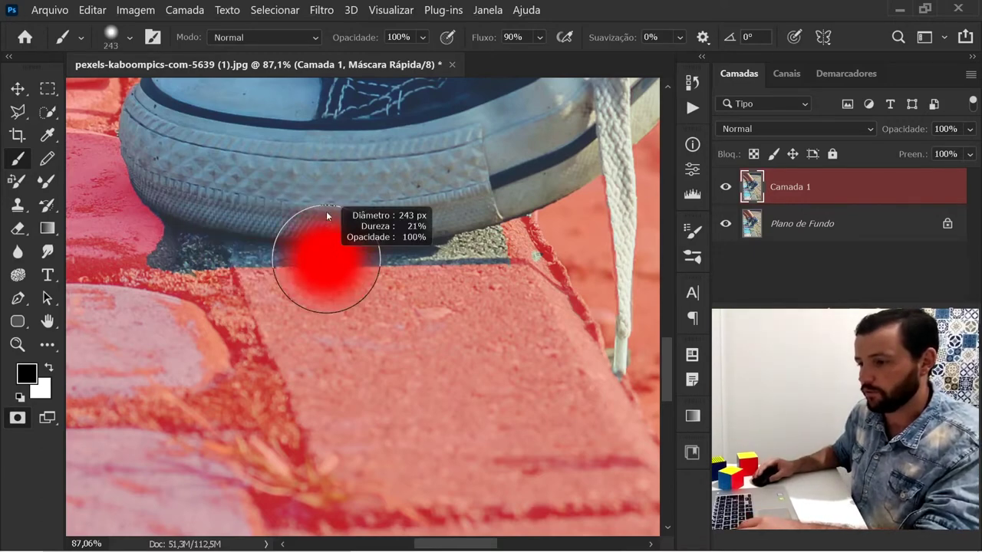
# Paint mask under the sole's lower-left edge, restoring the tire edge in white.
pyautogui.moveTo(143, 212); pyautogui.dragTo(173, 222)
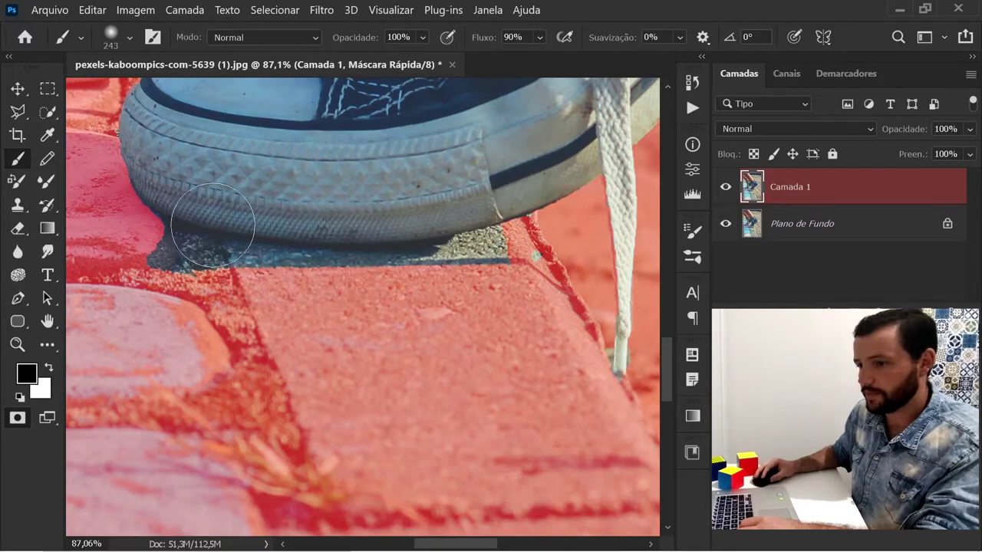
pyautogui.press('x')
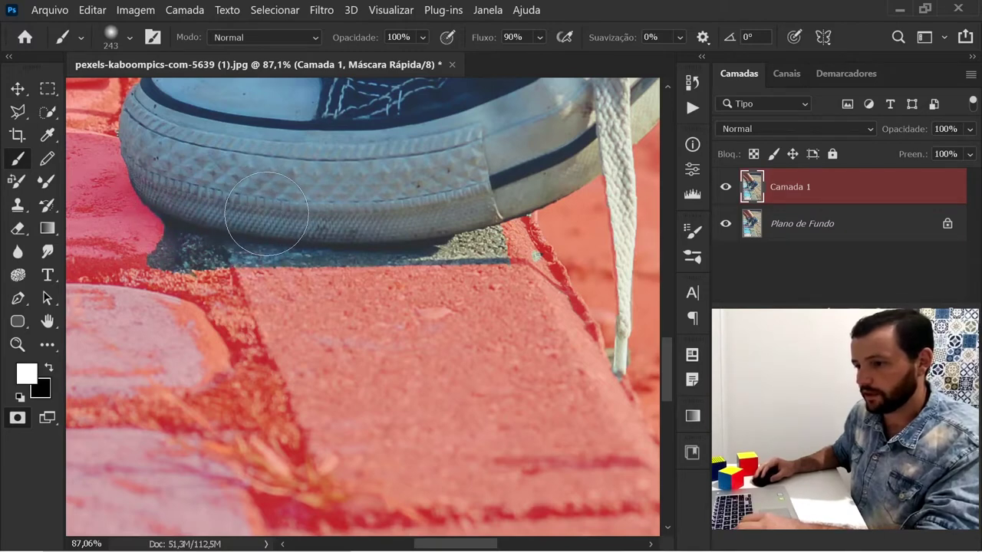
pyautogui.moveTo(215, 222)
pyautogui.mouseDown()
pyautogui.moveTo(154, 227)
pyautogui.moveTo(391, 238)
pyautogui.moveTo(510, 227)
pyautogui.moveTo(521, 238)
pyautogui.moveTo(443, 284)
pyautogui.moveTo(337, 295)
pyautogui.moveTo(253, 269)
pyautogui.moveTo(123, 253)
pyautogui.moveTo(143, 201)
pyautogui.mouseUp()
pyautogui.press('x')
pyautogui.press('x')
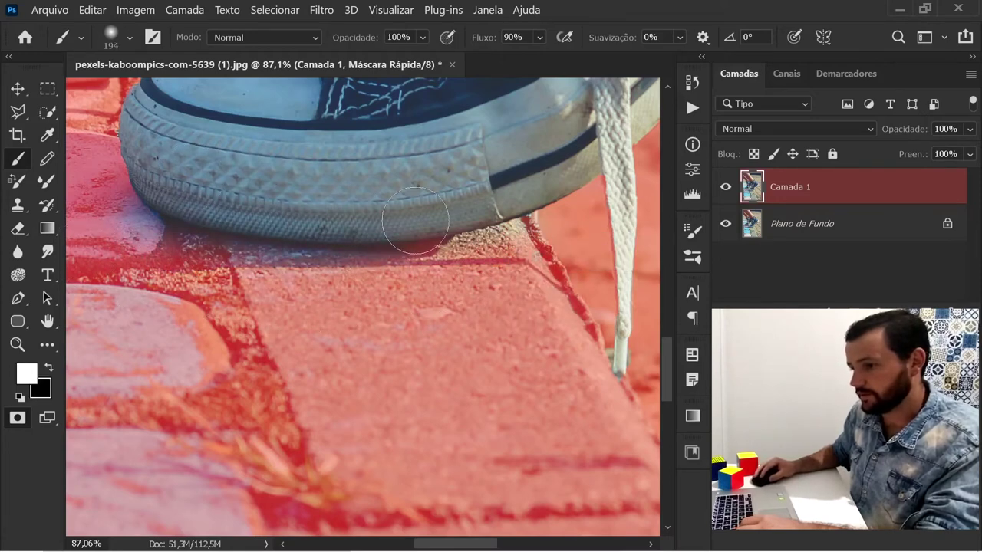
# Touch up the mask around the shoelace tip with a small brush, then fit the image.
pyautogui.moveTo(490, 266); pyautogui.dragTo(307, 263)
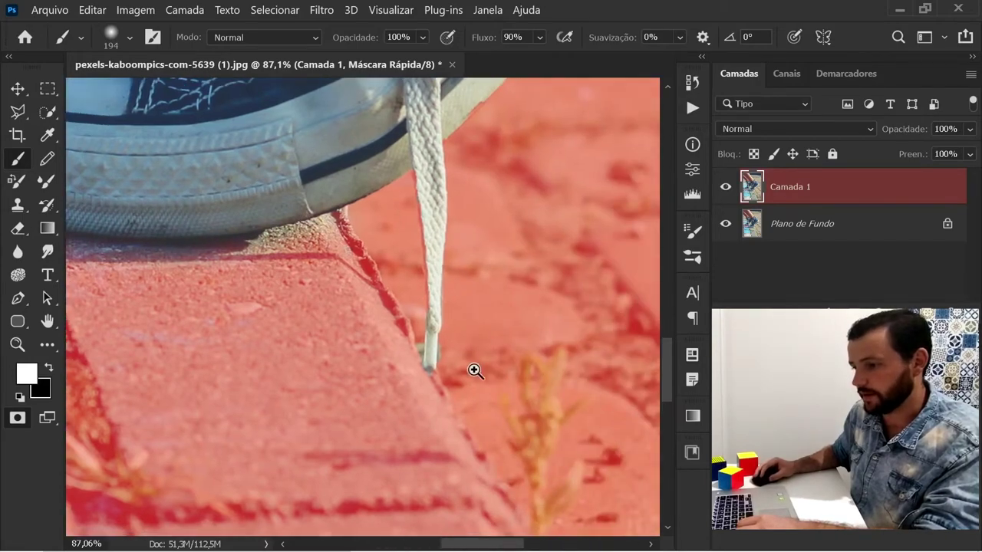
pyautogui.keyDown('ctrl'); pyautogui.click(414, 350); pyautogui.keyUp('ctrl')
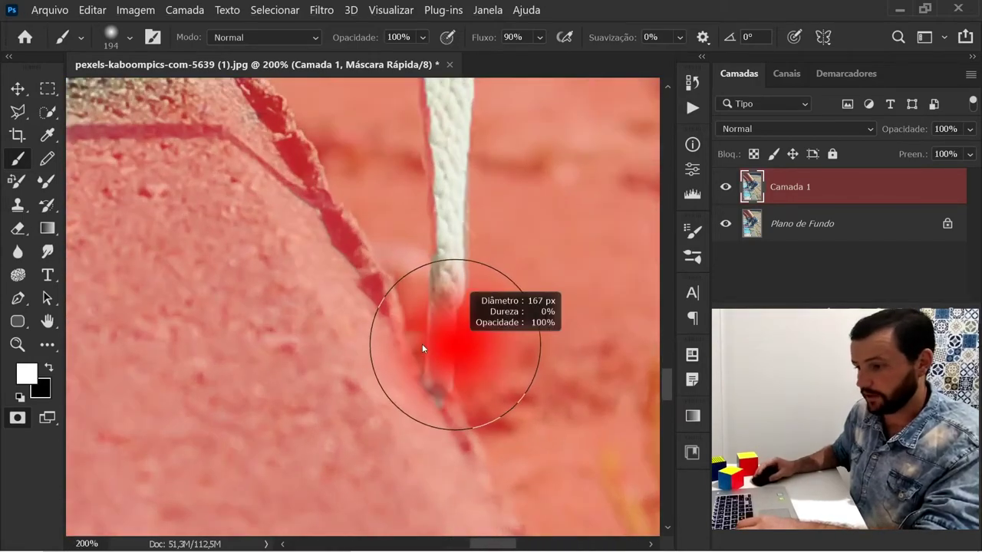
pyautogui.moveTo(412, 344)
pyautogui.mouseDown()
pyautogui.moveTo(406, 355)
pyautogui.moveTo(383, 346)
pyautogui.mouseUp()
pyautogui.press('x')
pyautogui.hotkey('ctrl', '0')
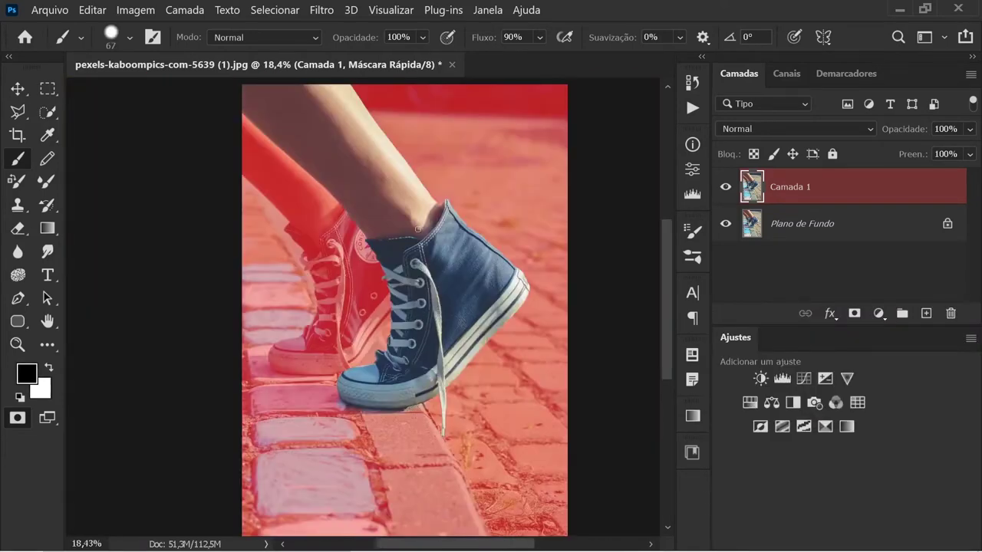
# Exit Quick Mask, add a layer mask to Camada 1 from the selection, and select Plano de Fundo.
pyautogui.press('q')
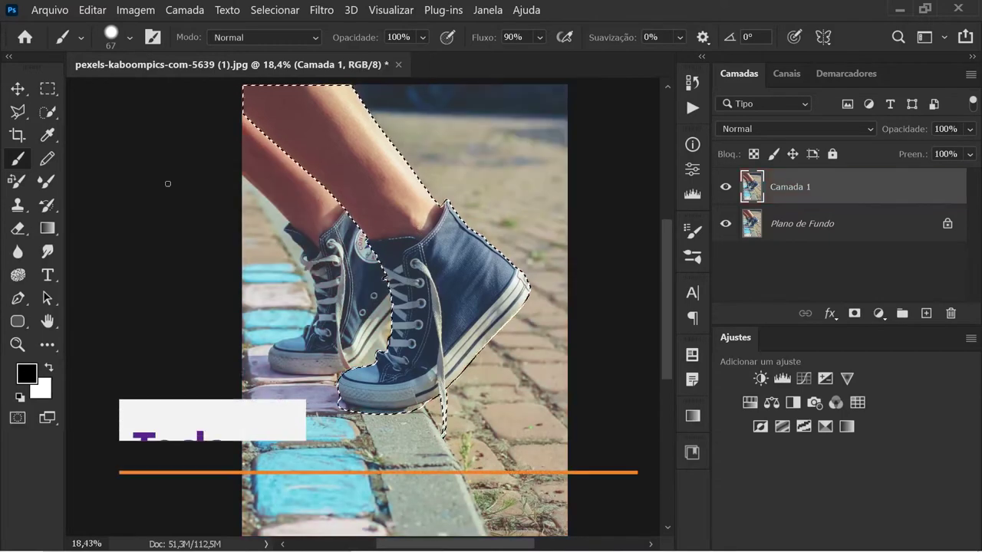
pyautogui.press('v')
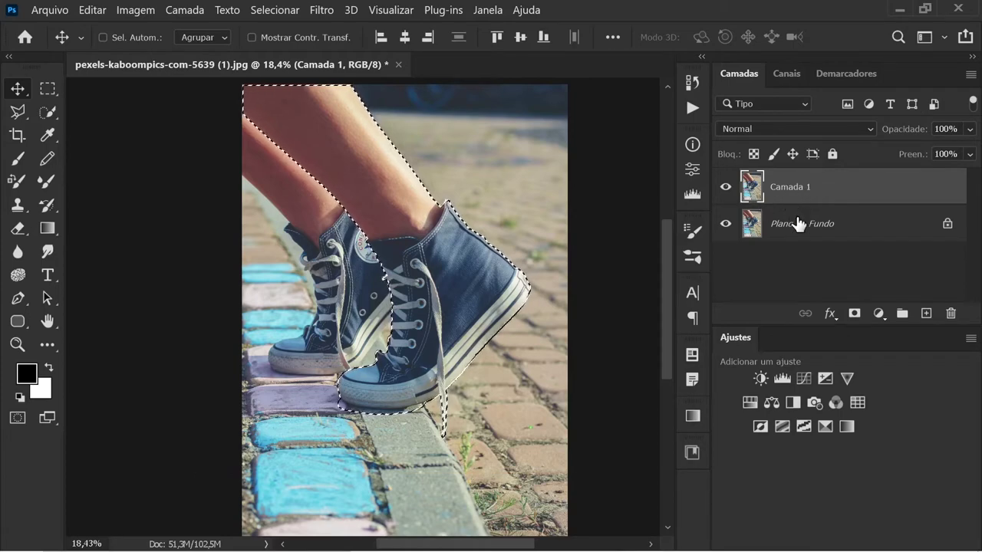
pyautogui.click(854, 315)
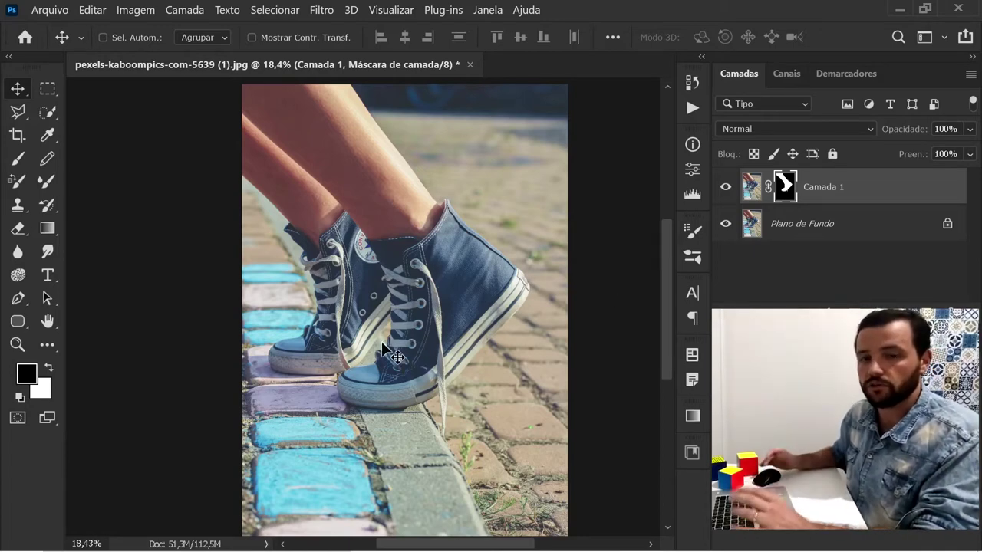
pyautogui.click(802, 238)
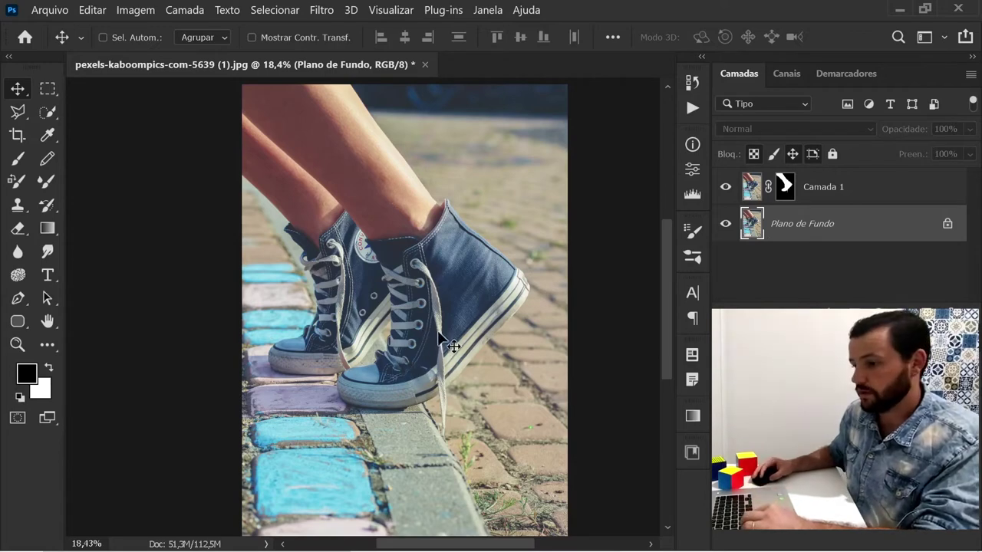
pyautogui.moveTo(438, 332); pyautogui.dragTo(433, 318)
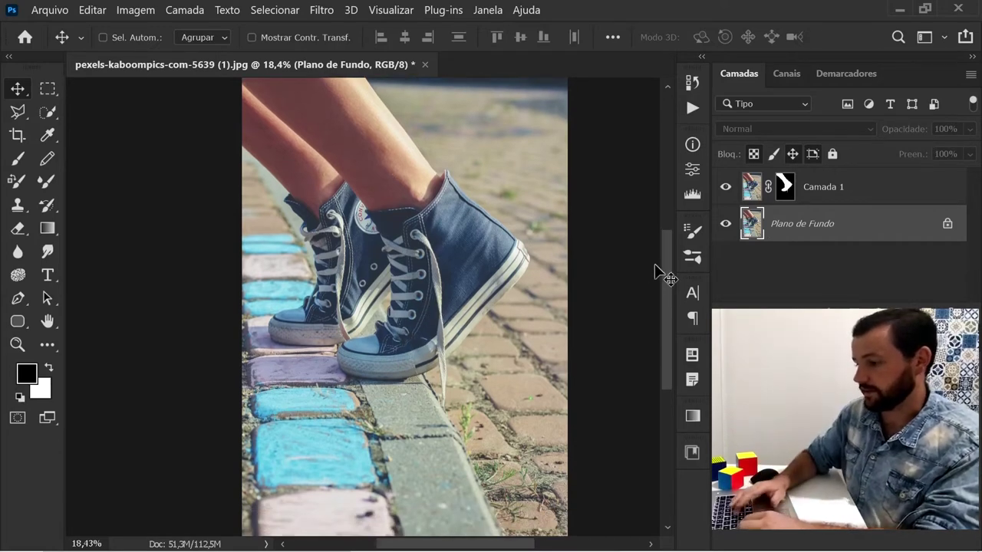
# Duplicate Plano de Fundo and name the copy FUNDO.
pyautogui.hotkey('ctrl', 'j')
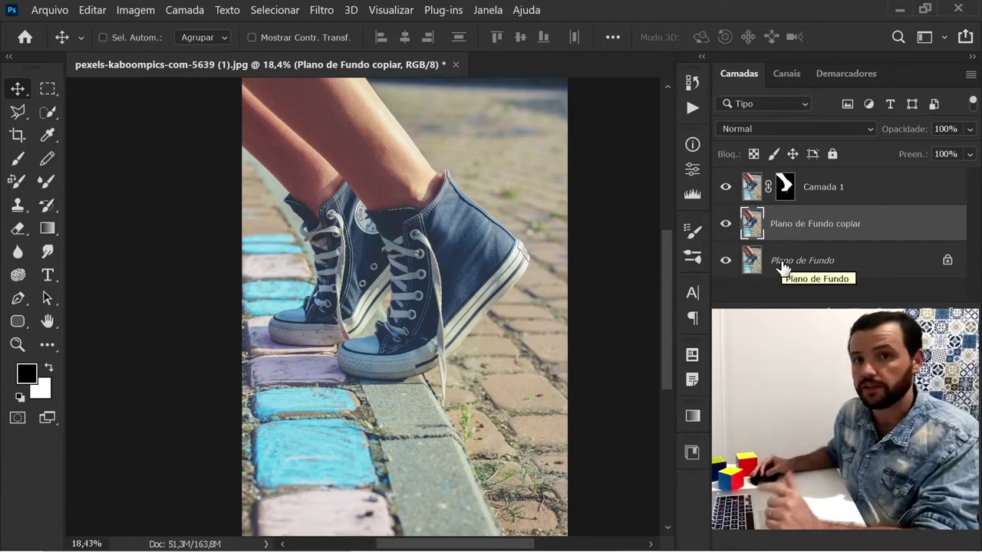
pyautogui.doubleClick(799, 224)
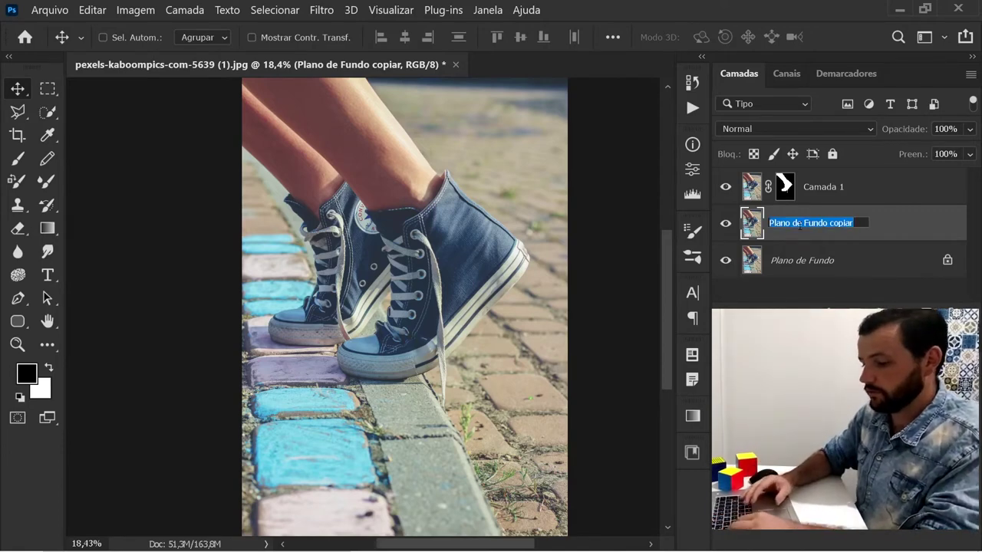
pyautogui.write('FUNDO')
pyautogui.press('Return')
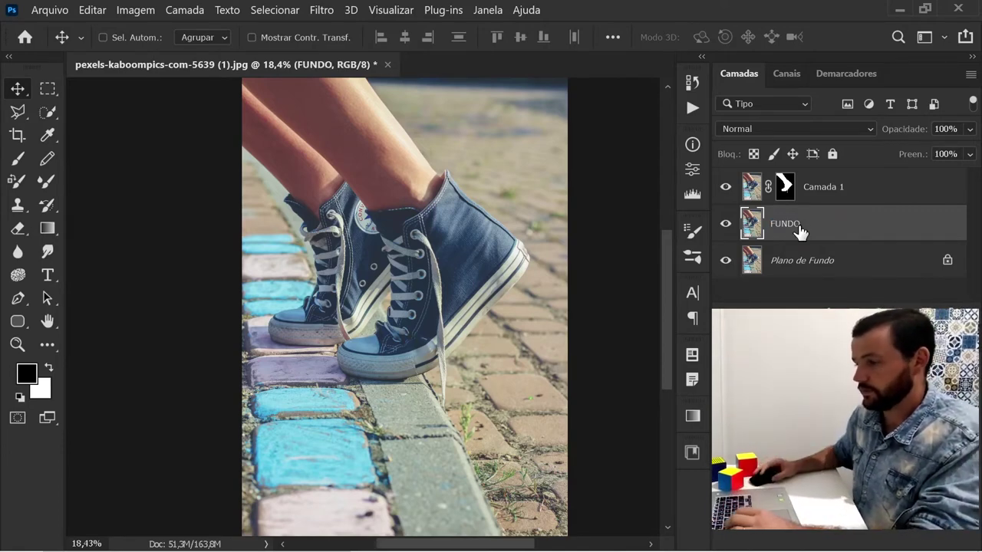
# Rename Camada 1 to FOCO and make FUNDO the active layer.
pyautogui.click(827, 195)
pyautogui.doubleClick(821, 192)
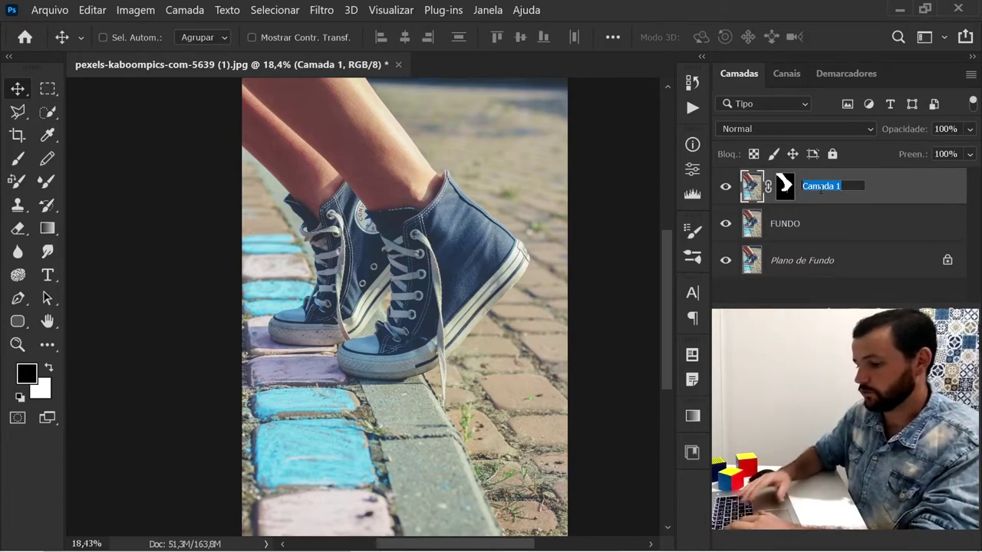
pyautogui.write('FOCO')
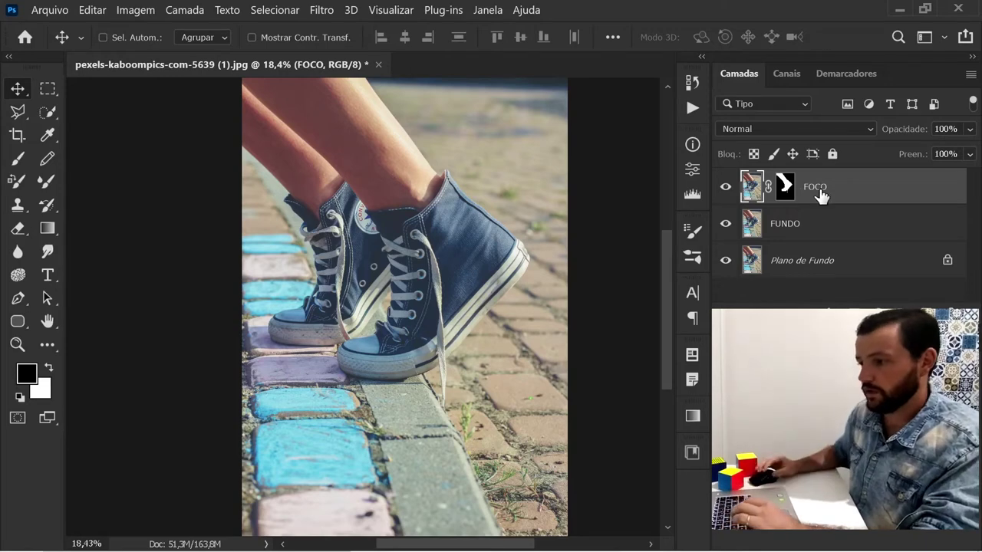
pyautogui.click(819, 229)
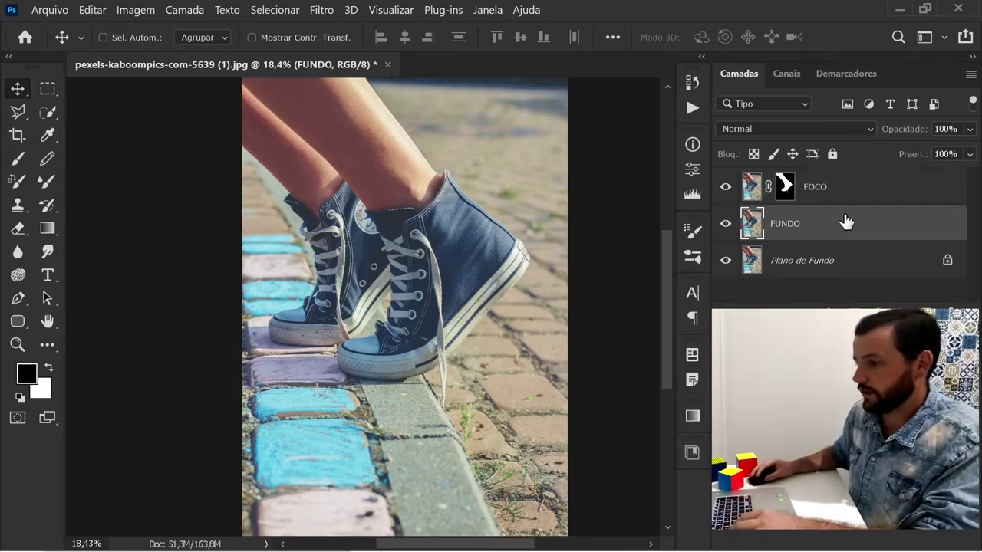
# Apply Filtro > Galeria de desfoques > Inclinação-Shift to FUNDO, previewing a 15 px blur.
pyautogui.click(314, 11)
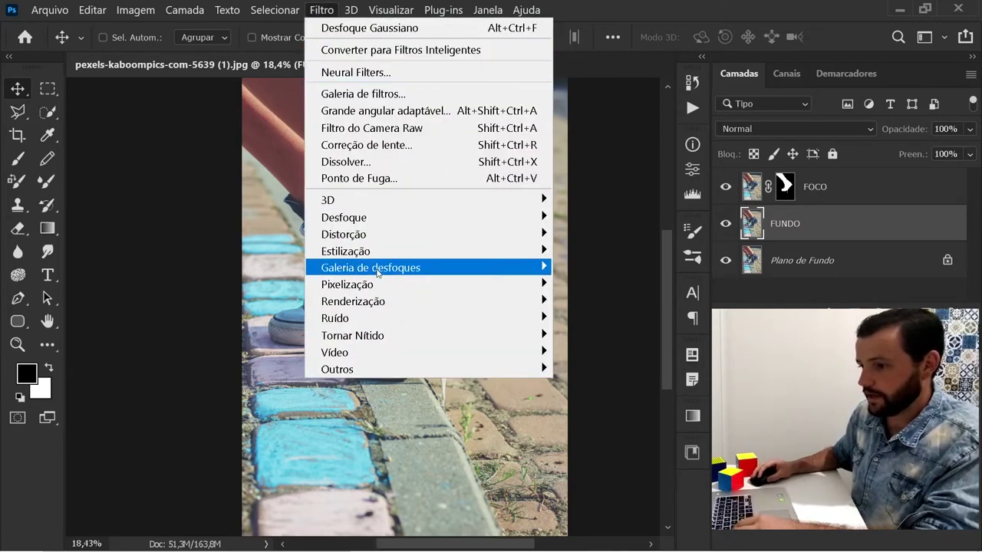
pyautogui.moveTo(371, 268)
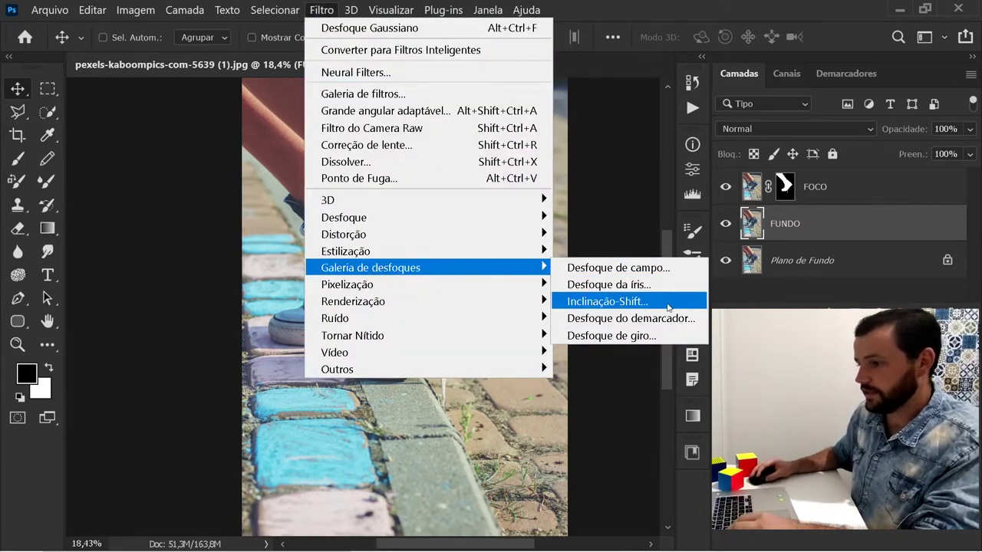
pyautogui.click(602, 302)
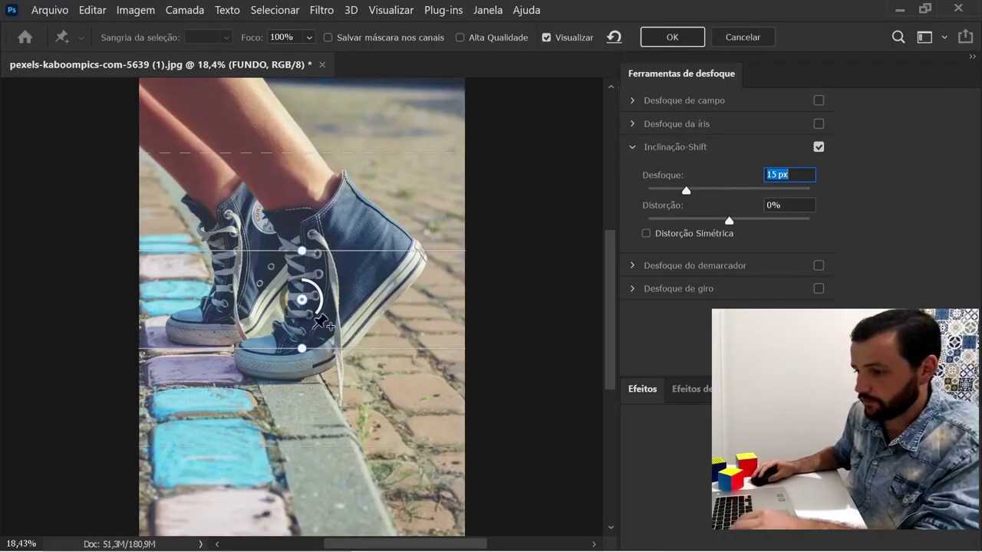
# Move the tilt-shift focus centre and its sharp and fade lines down around the sneakers' soles and curb.
pyautogui.moveTo(302, 300)
pyautogui.mouseDown()
pyautogui.moveTo(294, 375)
pyautogui.moveTo(282, 379)
pyautogui.mouseUp()
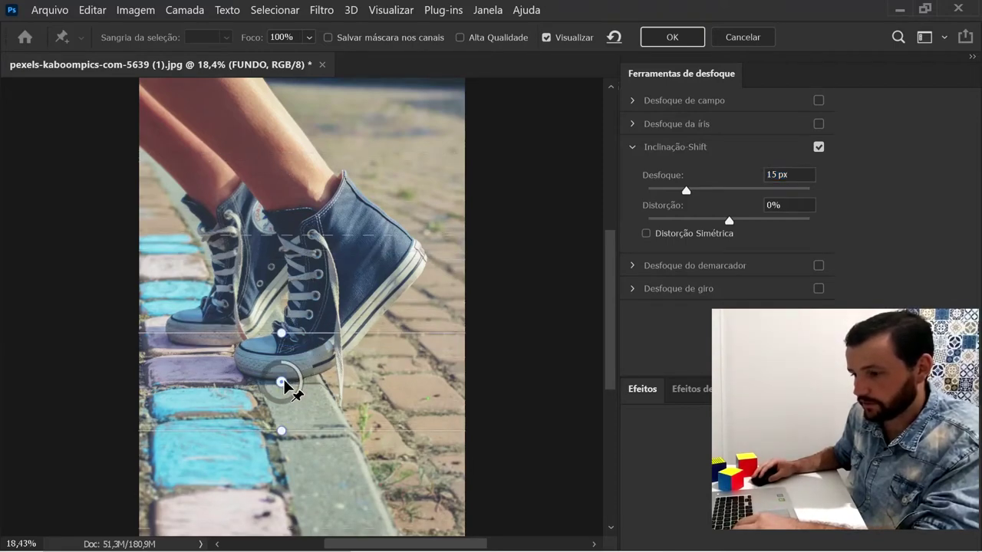
pyautogui.moveTo(318, 330); pyautogui.dragTo(314, 354)
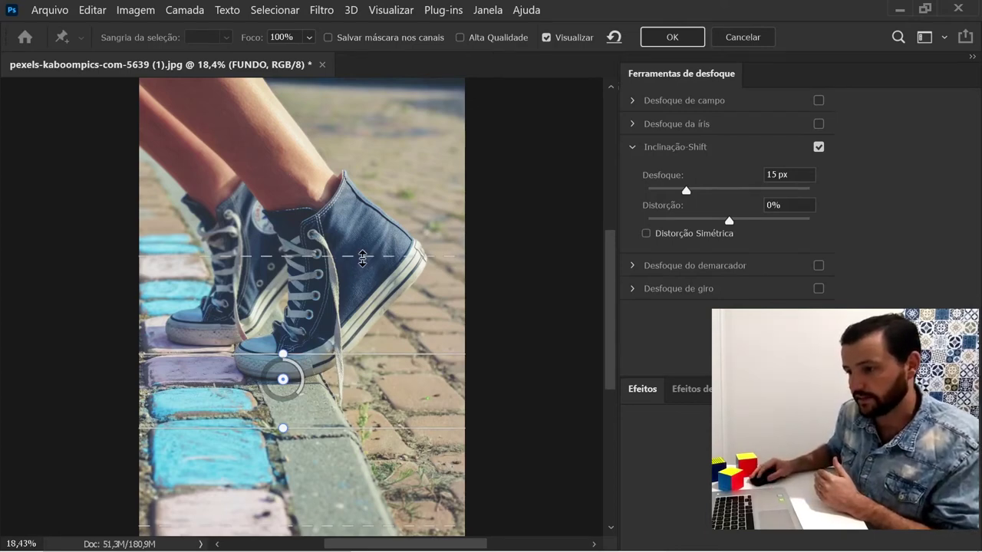
pyautogui.moveTo(362, 258)
pyautogui.mouseDown()
pyautogui.moveTo(361, 318)
pyautogui.moveTo(356, 296)
pyautogui.mouseUp()
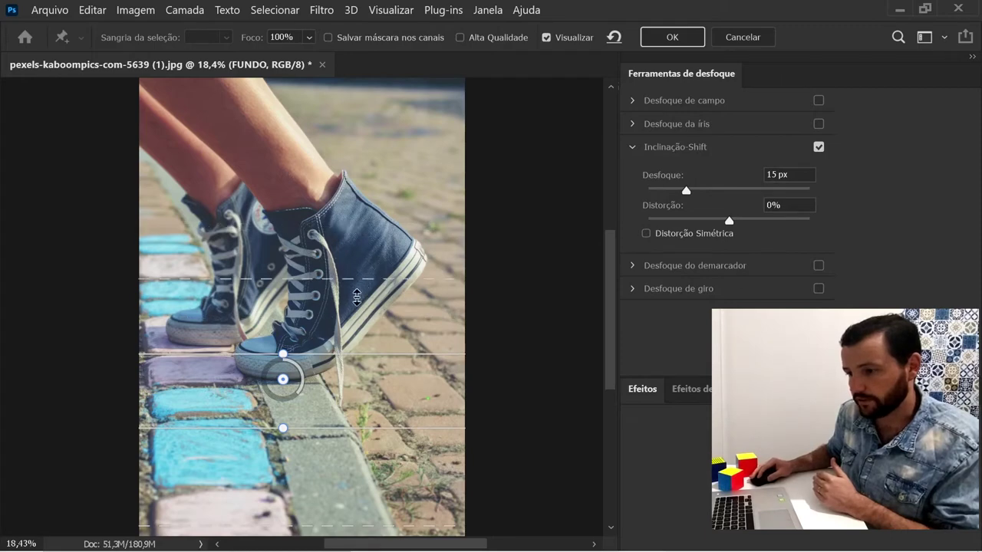
pyautogui.moveTo(314, 427); pyautogui.dragTo(322, 406)
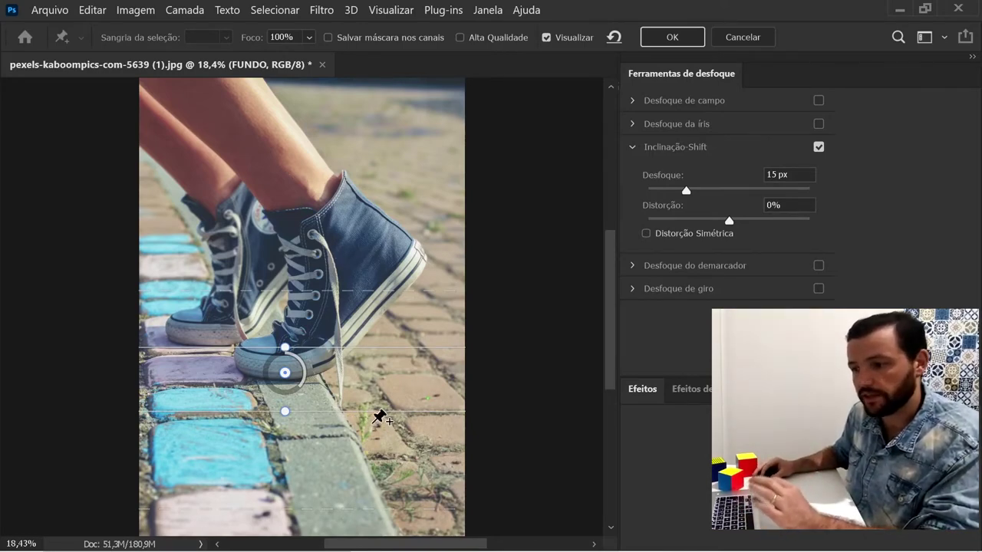
pyautogui.moveTo(344, 411); pyautogui.dragTo(349, 391)
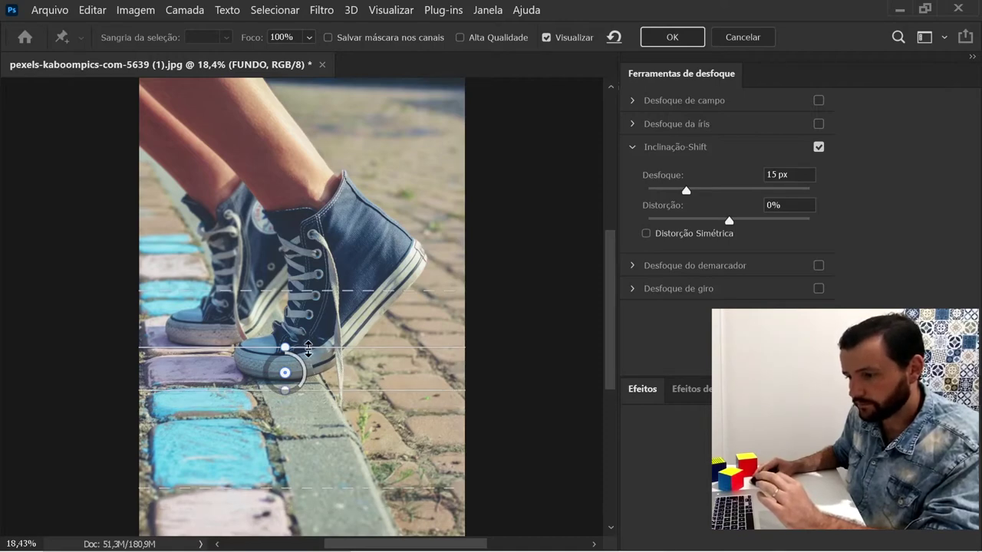
pyautogui.moveTo(284, 373); pyautogui.dragTo(283, 376)
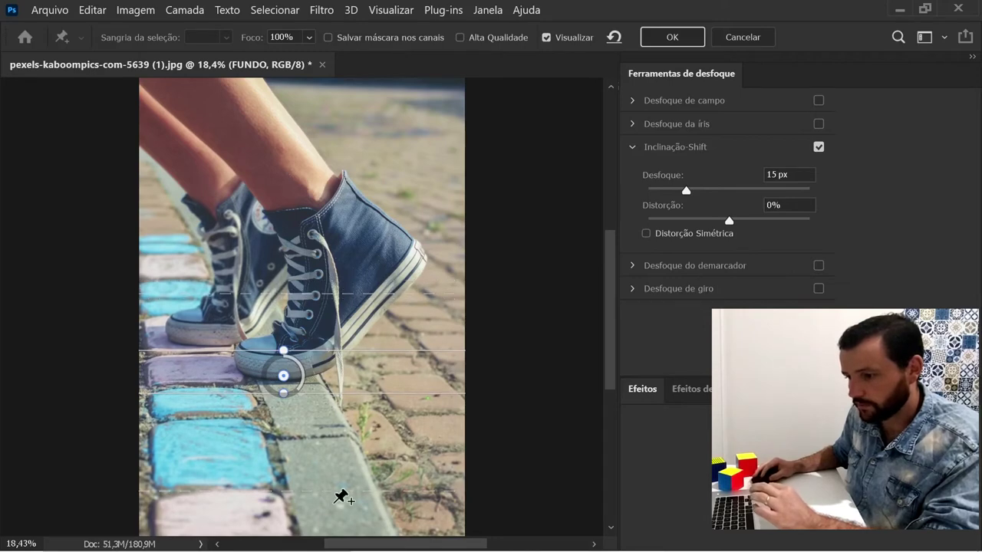
pyautogui.moveTo(337, 479); pyautogui.dragTo(337, 431)
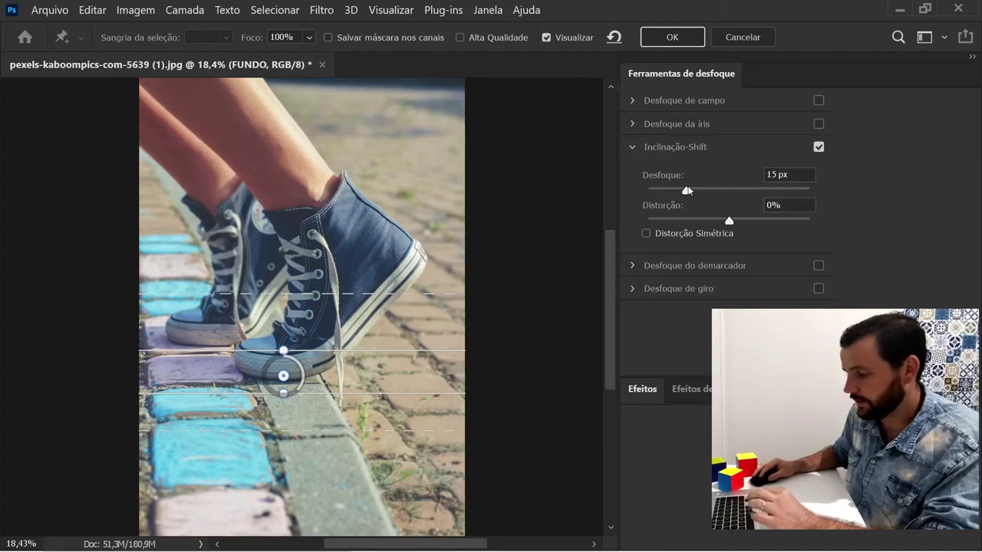
# Set the tilt-shift Desfoque amount to about 40 px.
pyautogui.moveTo(686, 189); pyautogui.dragTo(721, 194)
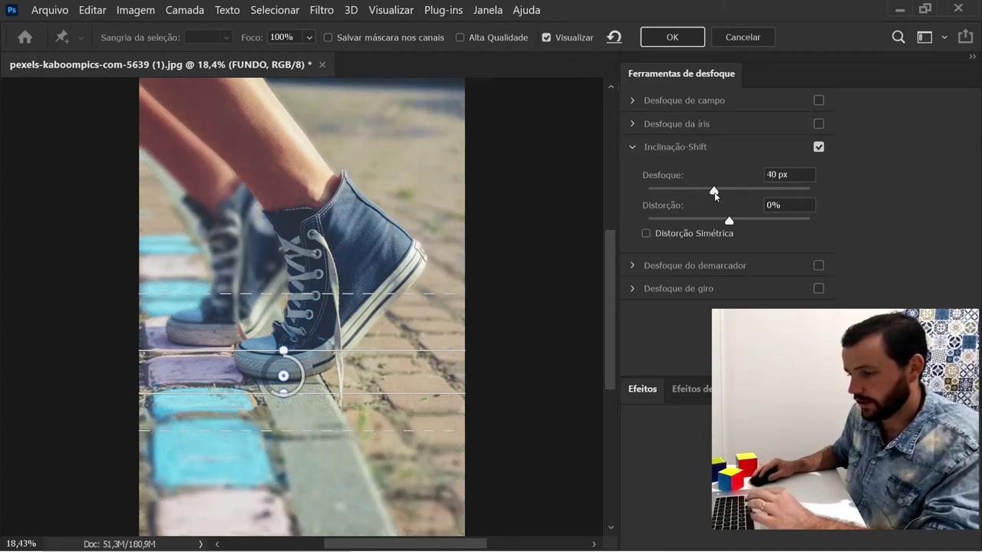
pyautogui.click(714, 192)
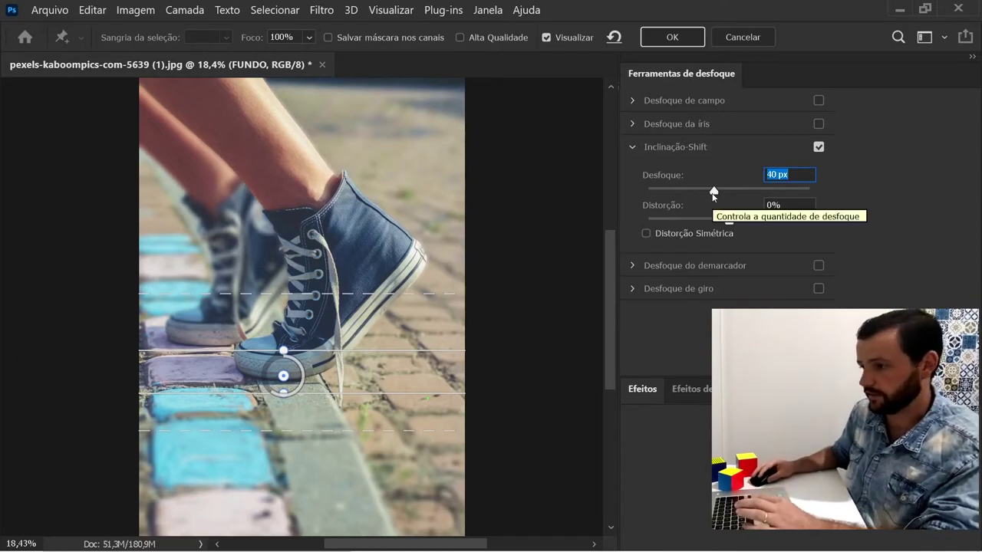
pyautogui.moveTo(714, 192); pyautogui.dragTo(718, 196)
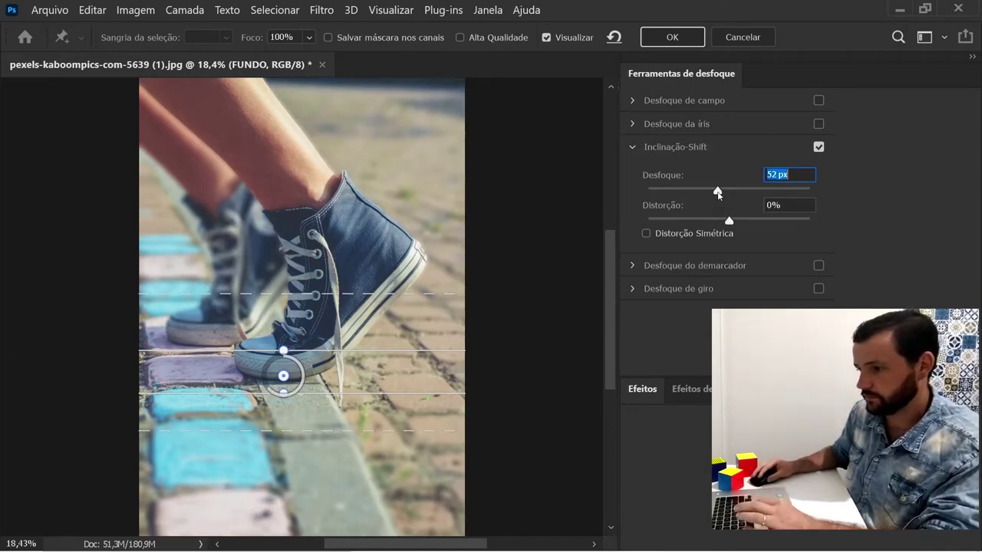
pyautogui.moveTo(718, 195); pyautogui.dragTo(741, 192)
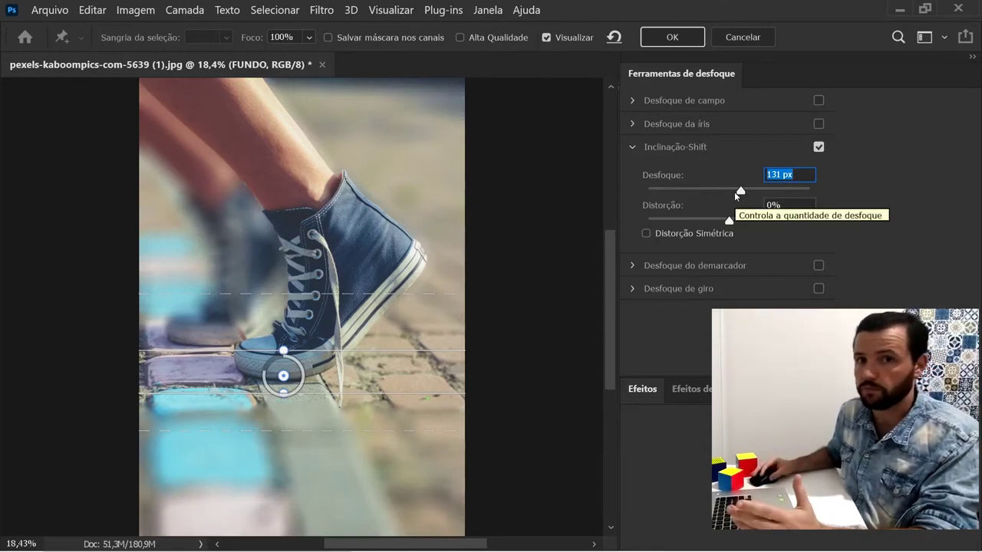
pyautogui.moveTo(734, 191); pyautogui.dragTo(691, 191)
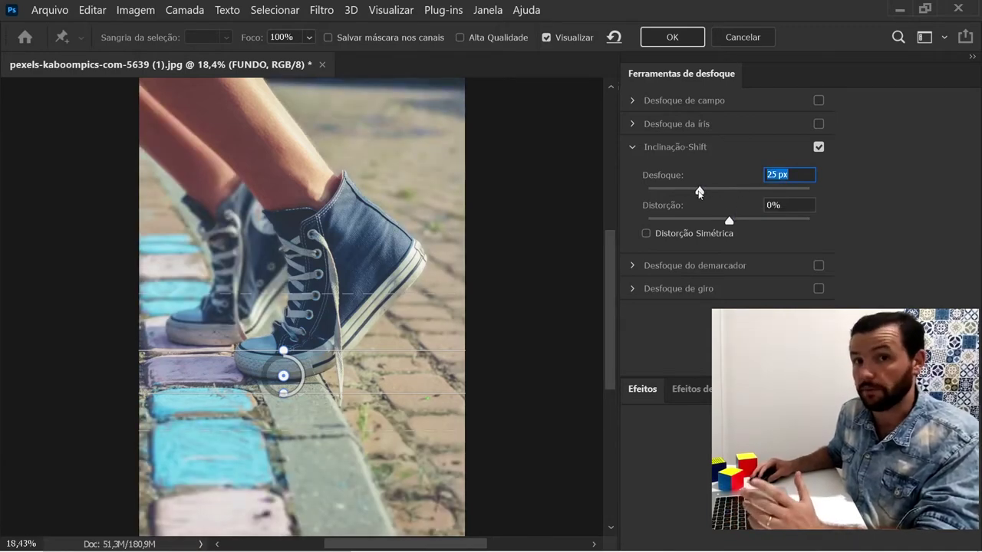
pyautogui.moveTo(701, 192); pyautogui.dragTo(709, 192)
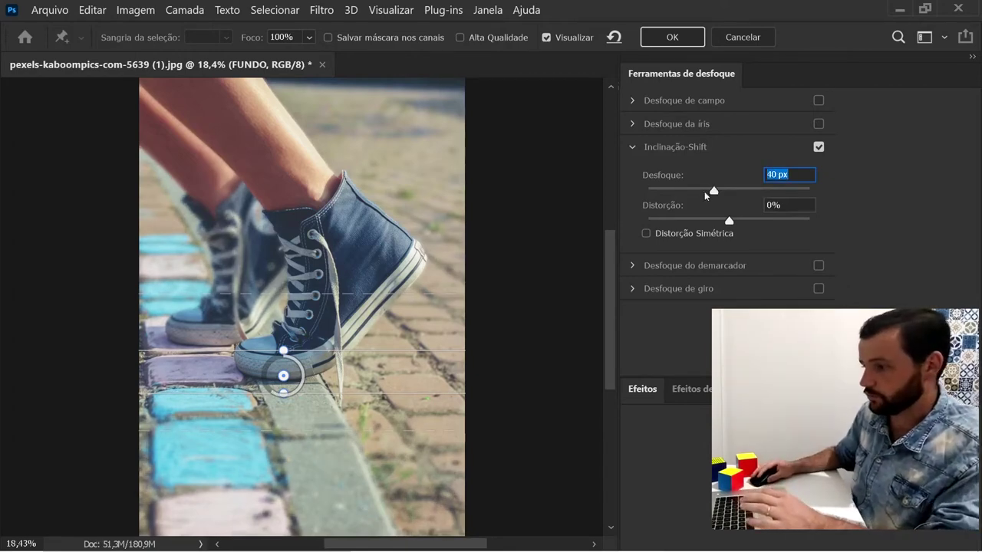
# In the Efeitos tab, set Bokeh suave to 22% and the Intervalo suave light range to 193–212.
pyautogui.click(641, 390)
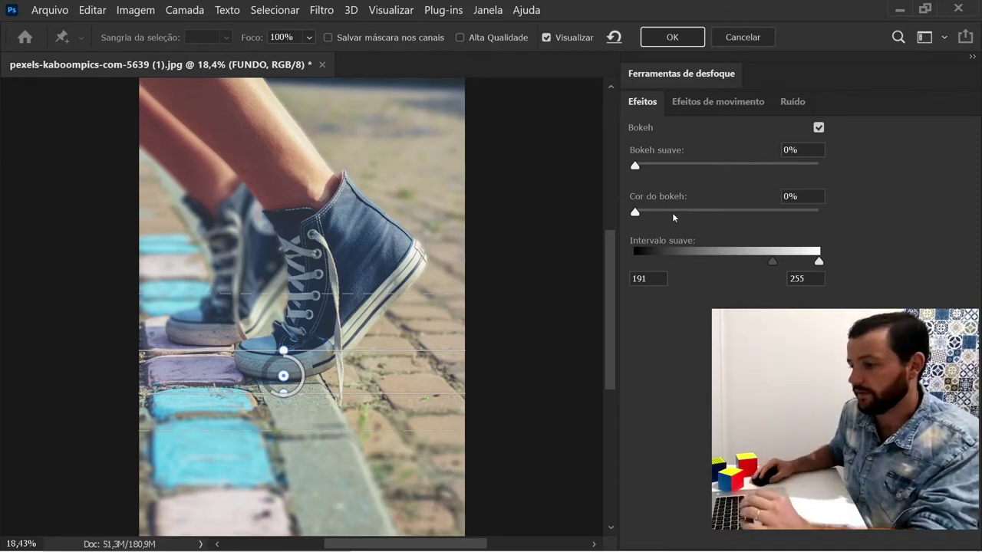
pyautogui.moveTo(636, 165); pyautogui.dragTo(689, 166)
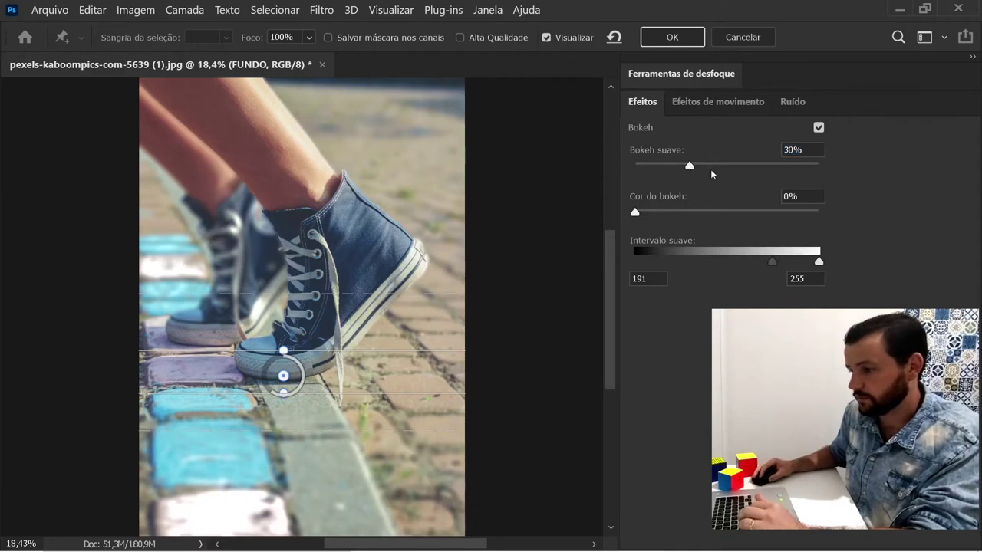
pyautogui.moveTo(773, 262)
pyautogui.mouseDown()
pyautogui.moveTo(787, 263)
pyautogui.moveTo(777, 262)
pyautogui.mouseUp()
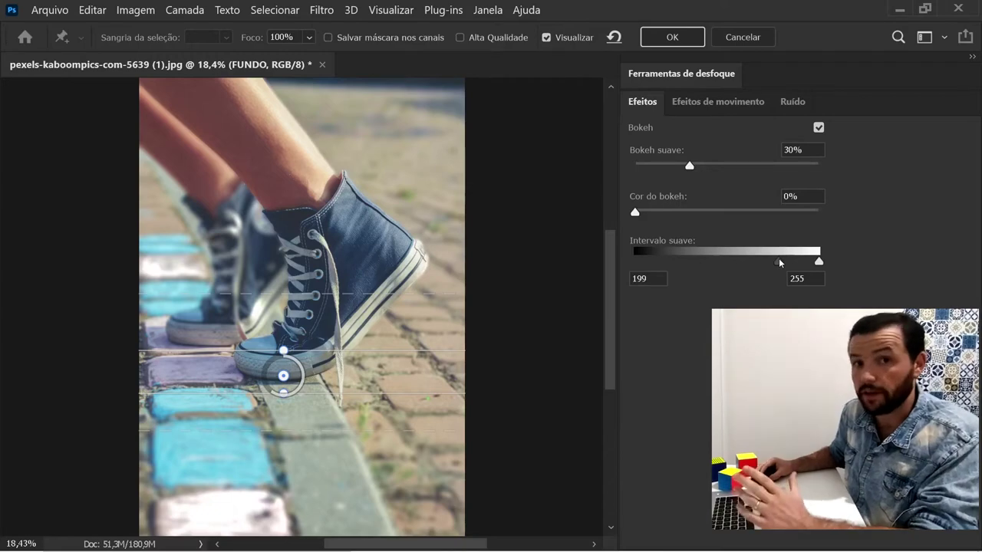
pyautogui.click(778, 262)
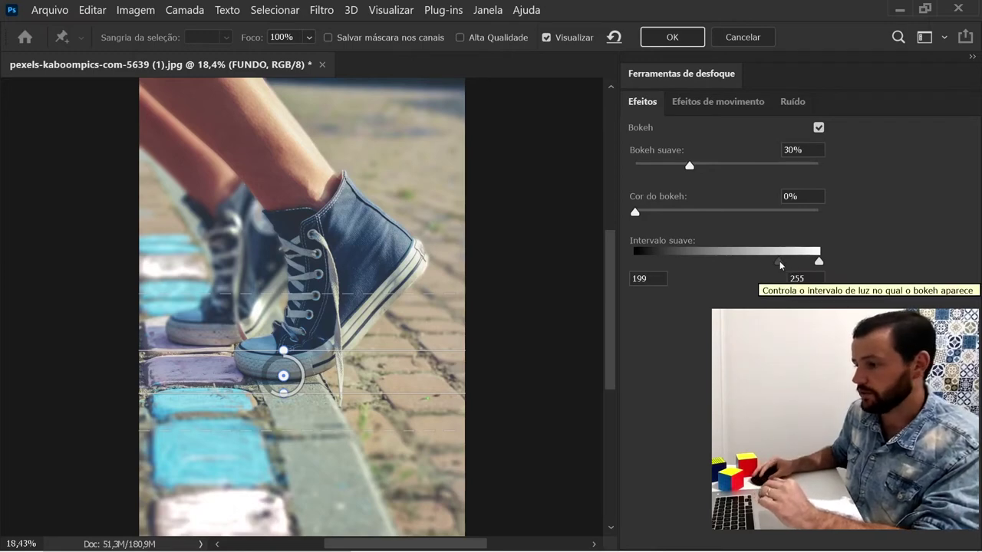
pyautogui.moveTo(779, 262); pyautogui.dragTo(802, 262)
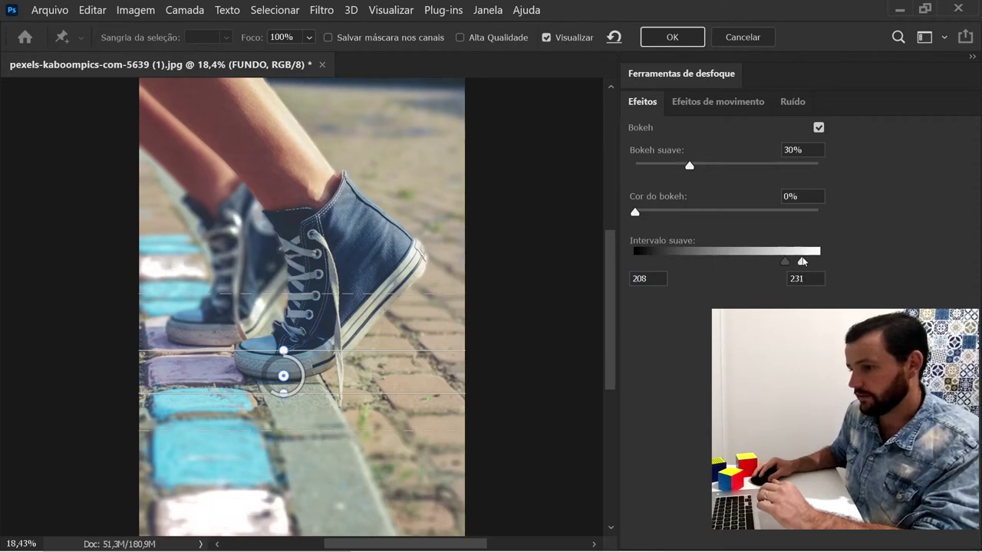
pyautogui.moveTo(802, 262); pyautogui.dragTo(787, 262)
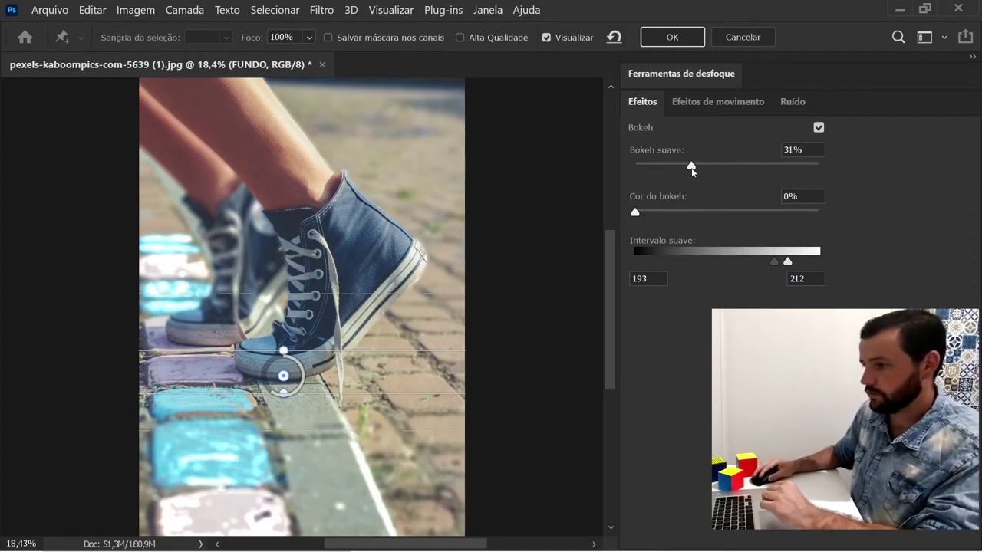
pyautogui.moveTo(692, 167); pyautogui.dragTo(669, 167)
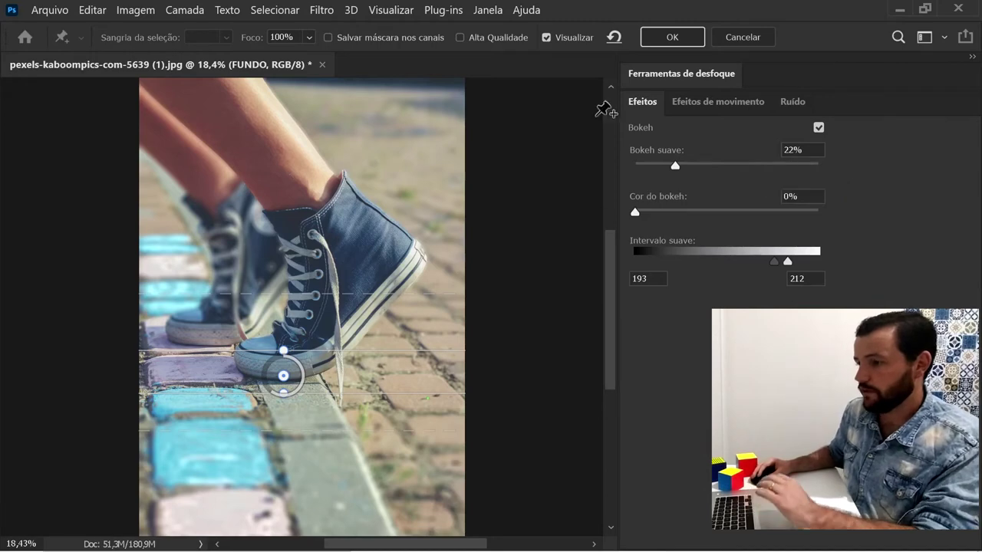
# Apply the tilt-shift blur to FUNDO and reposition the view of the photo.
pyautogui.click(688, 37)
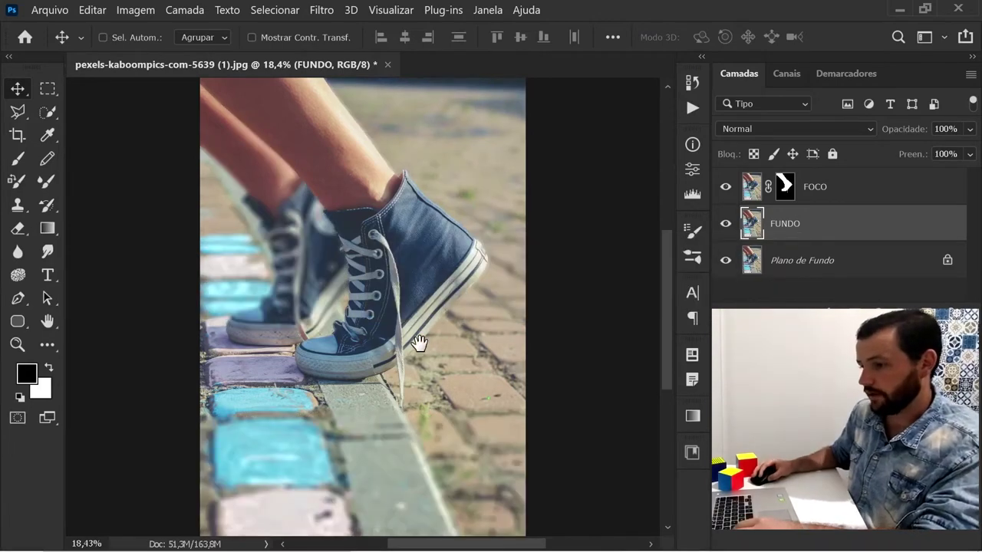
pyautogui.moveTo(419, 342); pyautogui.dragTo(413, 338)
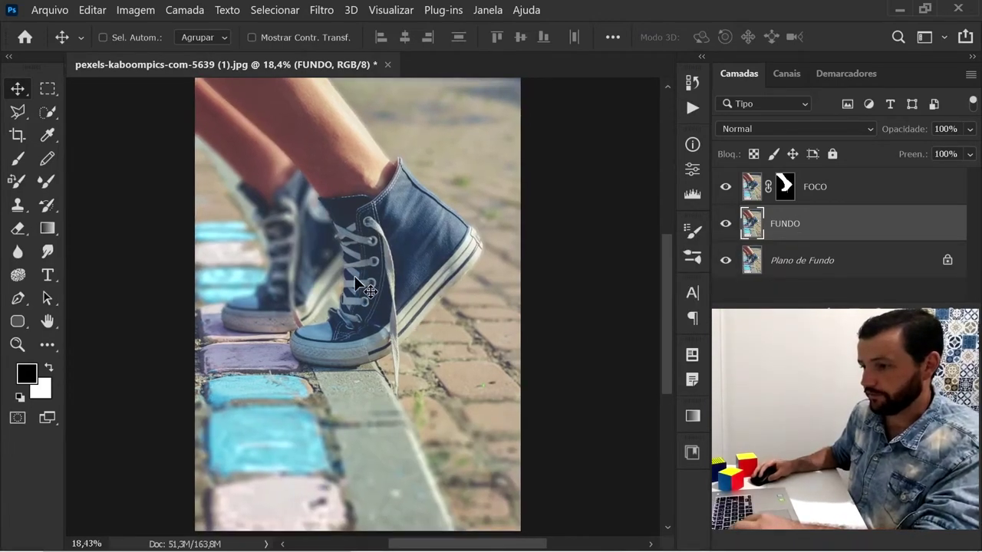
pyautogui.scroll(2, 368, 290)
pyautogui.moveTo(355, 292); pyautogui.dragTo(389, 297)
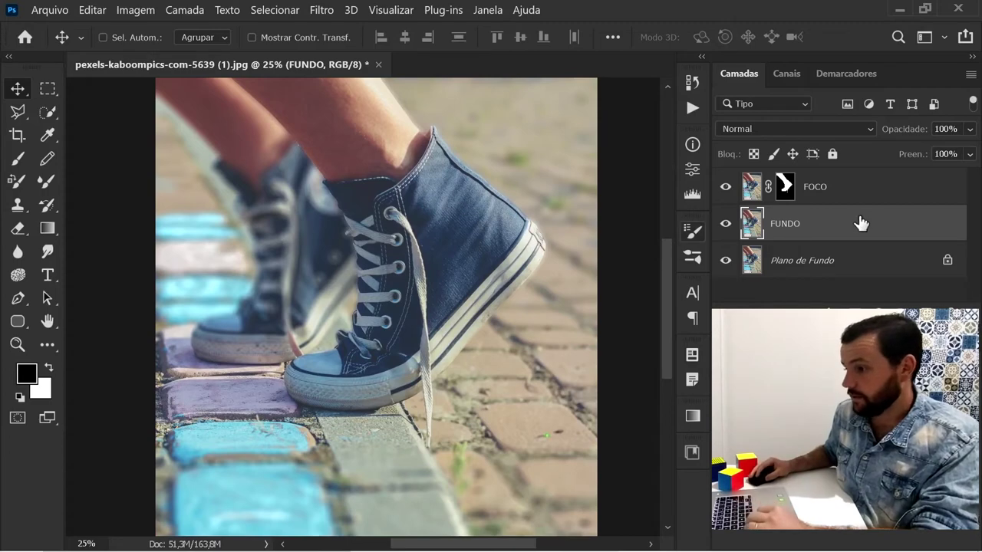
# Select the FOCO layer and duplicate it with its mask as FOCO copiar using Ctrl+J.
pyautogui.click(852, 191)
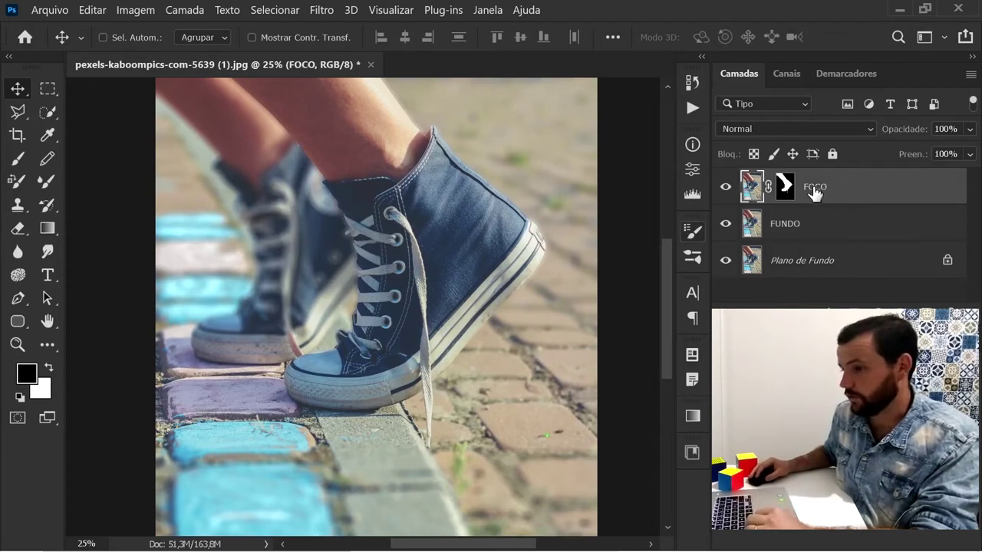
pyautogui.click(857, 221)
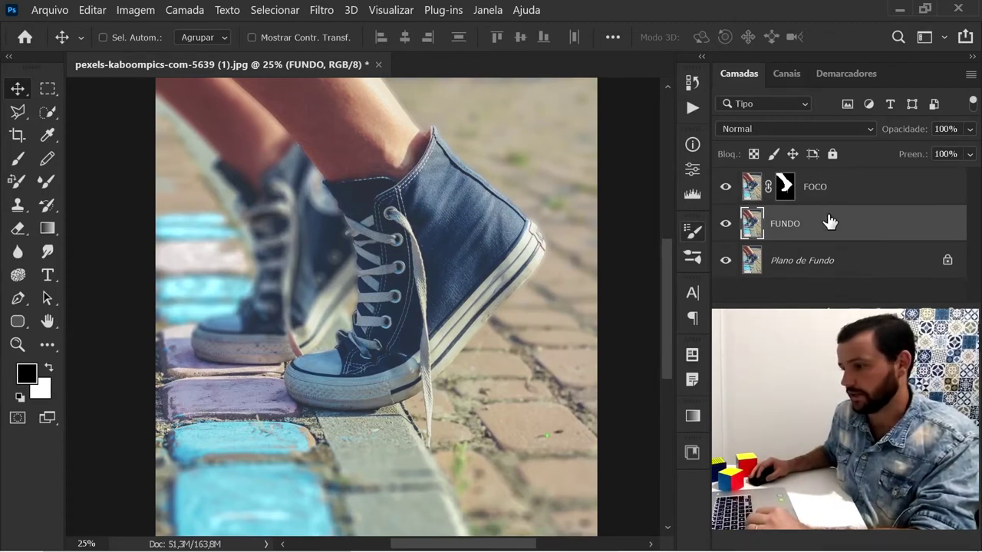
pyautogui.click(824, 188)
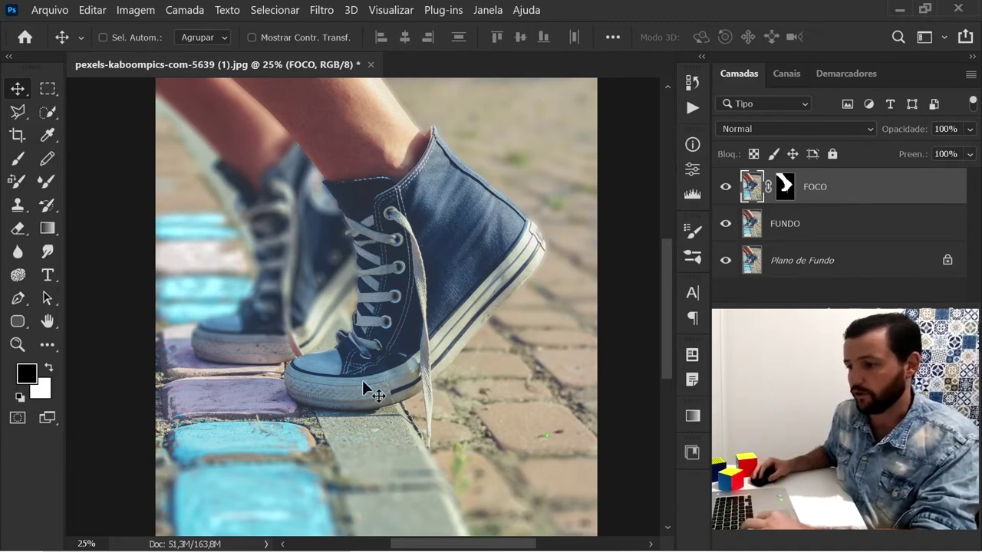
pyautogui.moveTo(357, 287); pyautogui.dragTo(389, 266)
pyautogui.scroll(-2, 389, 266)
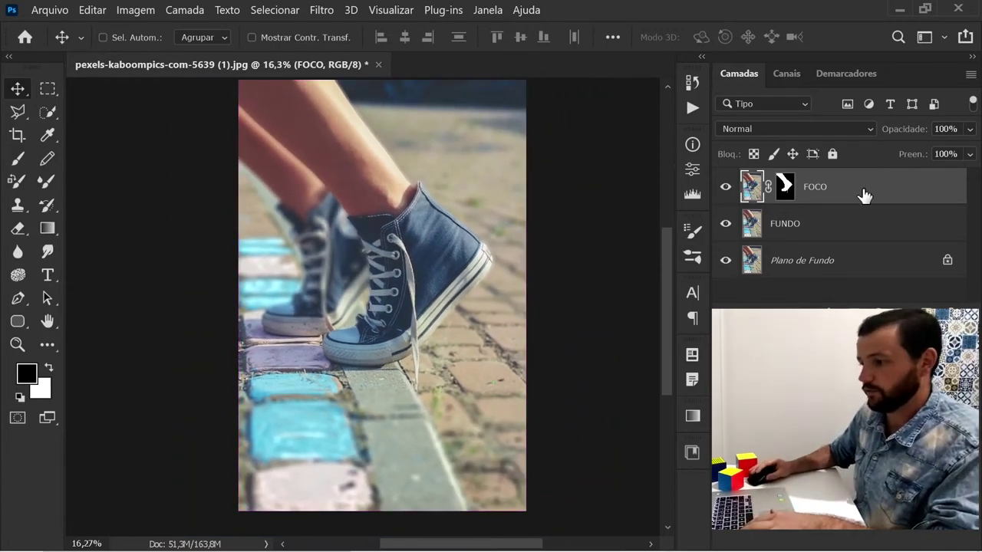
pyautogui.hotkey('ctrl', 'j')
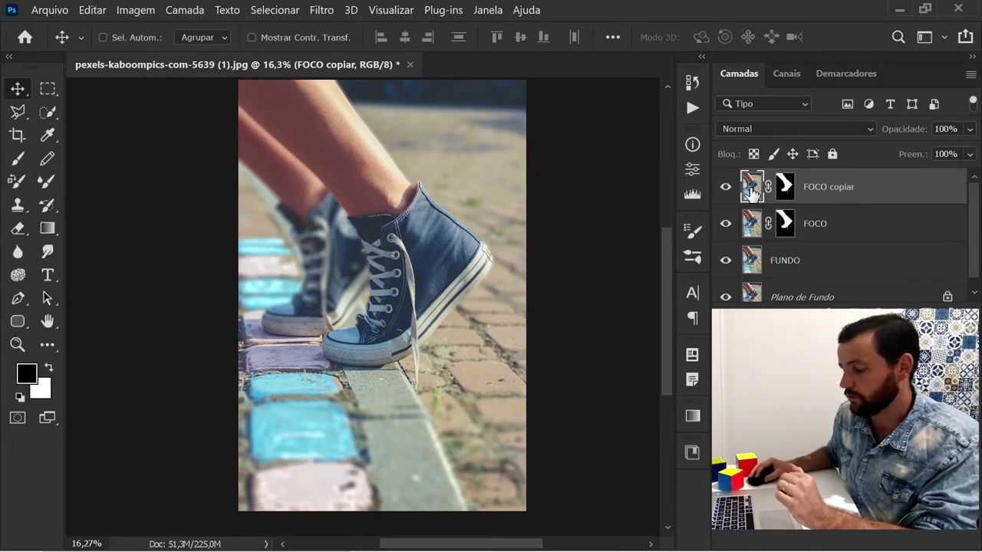
# Run Filtro > Outros > Alta Frequência on FOCO copiar with an 8 px radius.
pyautogui.click(322, 9)
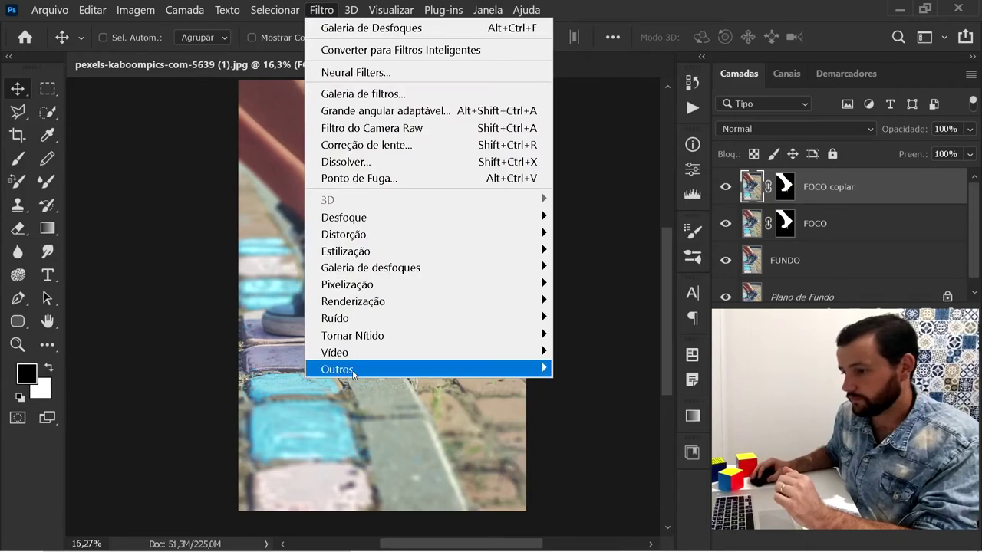
pyautogui.moveTo(338, 368)
pyautogui.click(606, 369)
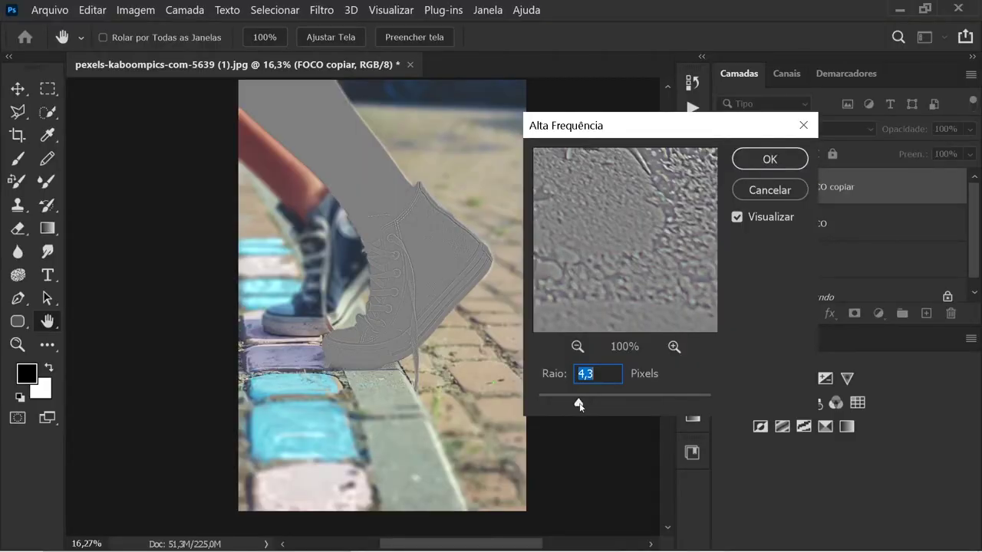
pyautogui.moveTo(592, 405)
pyautogui.mouseDown()
pyautogui.moveTo(606, 409)
pyautogui.moveTo(611, 400)
pyautogui.moveTo(599, 399)
pyautogui.mouseUp()
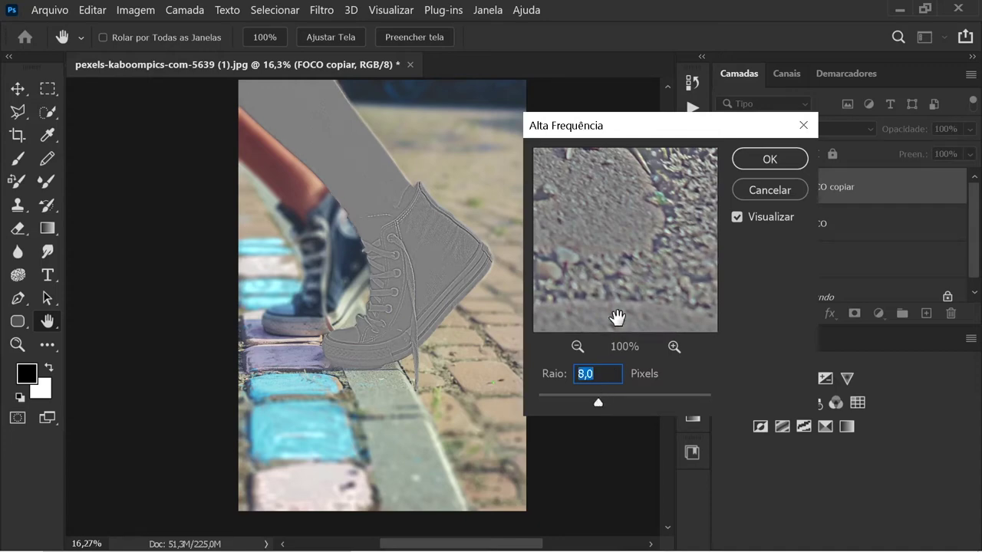
pyautogui.click(769, 161)
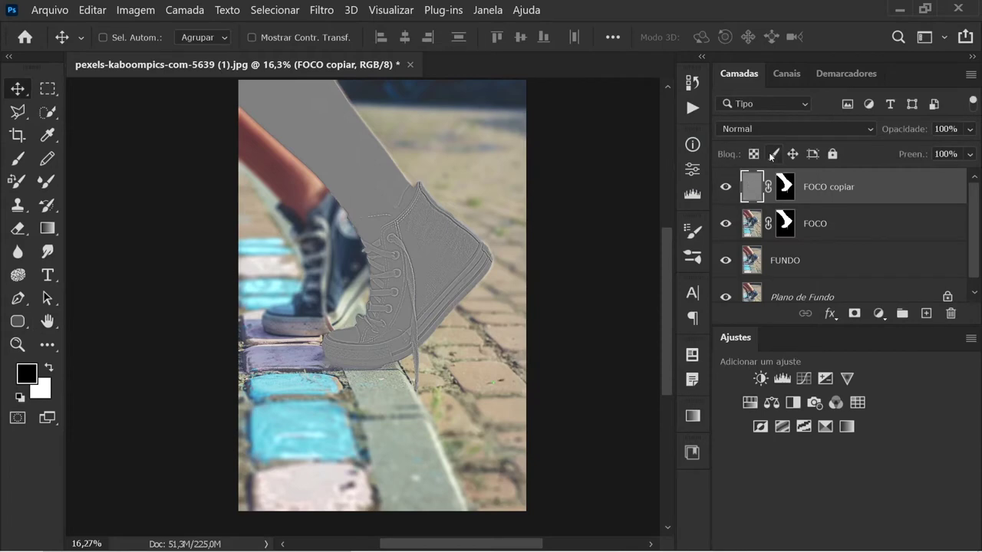
# Delete FOCO copiar's existing layer mask with Excluir Máscara de Camada.
pyautogui.click(785, 187)
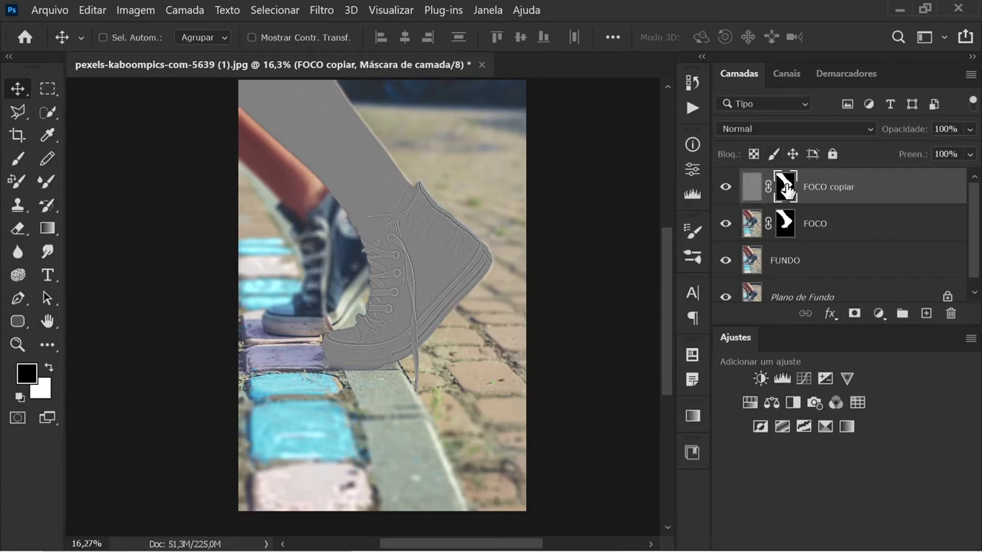
pyautogui.rightClick(785, 186)
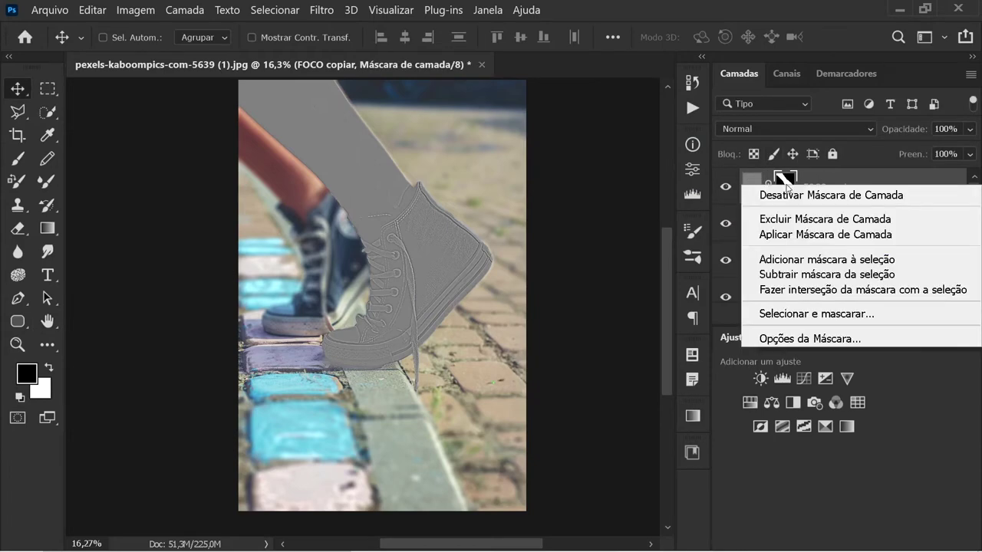
pyautogui.click(798, 220)
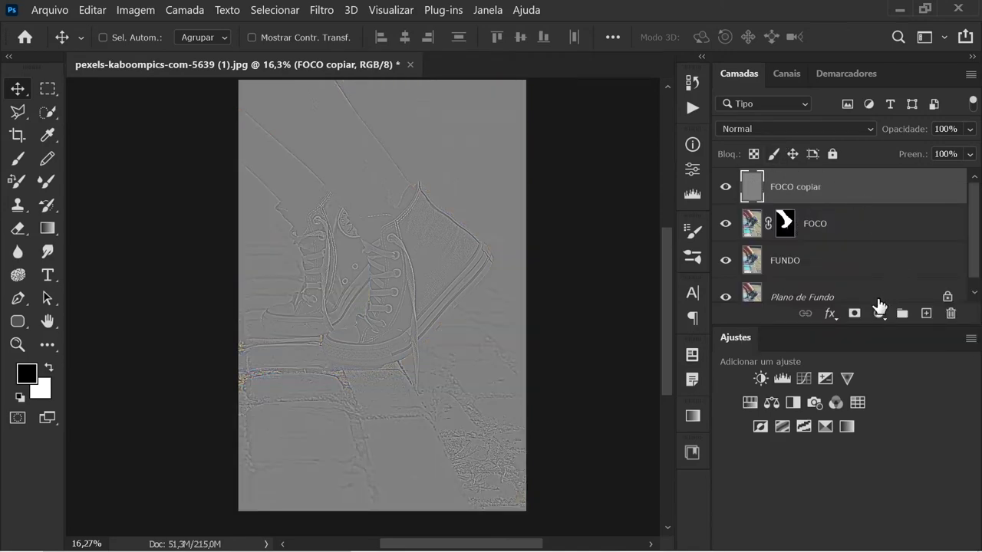
# Add a new layer mask to FOCO copiar and invert it to black with Ctrl+I.
pyautogui.click(853, 314)
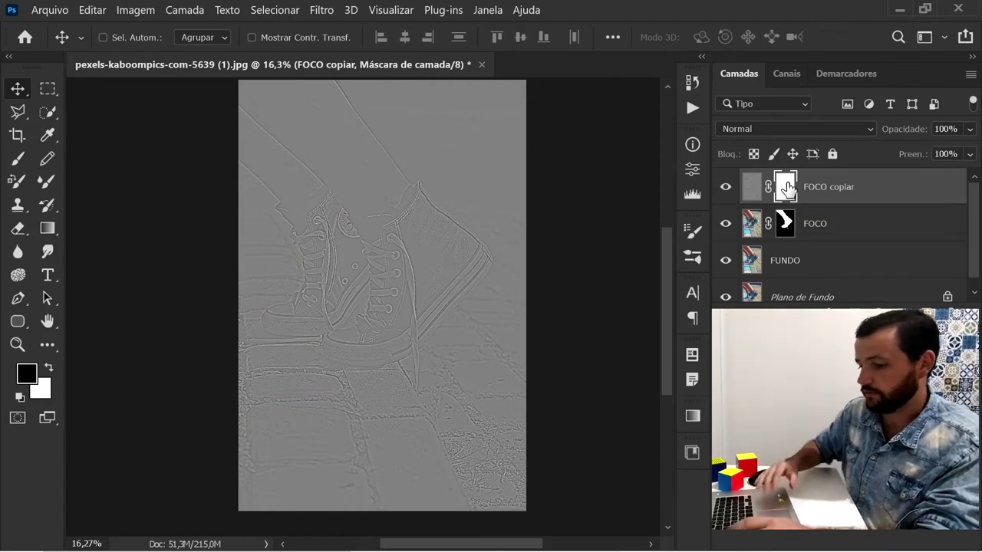
pyautogui.press('ctrl')
pyautogui.hotkey('ctrl', 'i')
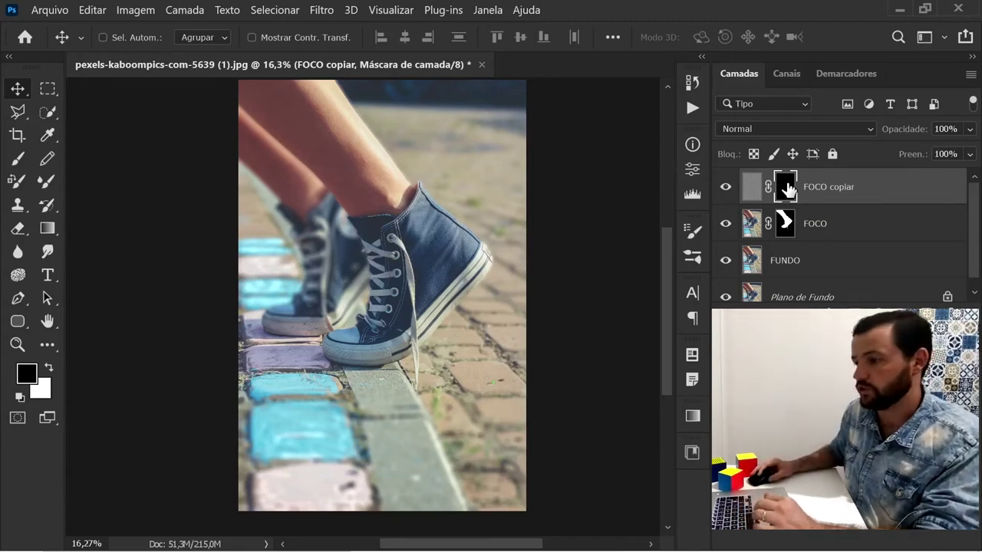
pyautogui.hotkey('ctrl', '2')
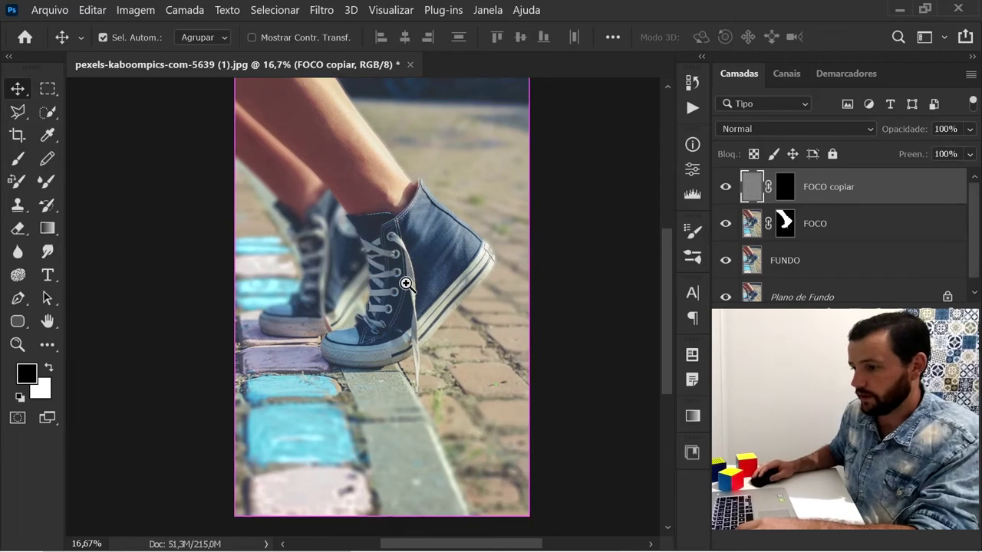
# Zoom in on the laces and target FOCO copiar's mask with the Brush tool in white.
pyautogui.keyDown('ctrl'); pyautogui.click(404, 281); pyautogui.keyUp('ctrl')
pyautogui.keyDown('ctrl'); pyautogui.click(421, 262); pyautogui.keyUp('ctrl')
pyautogui.click(785, 187)
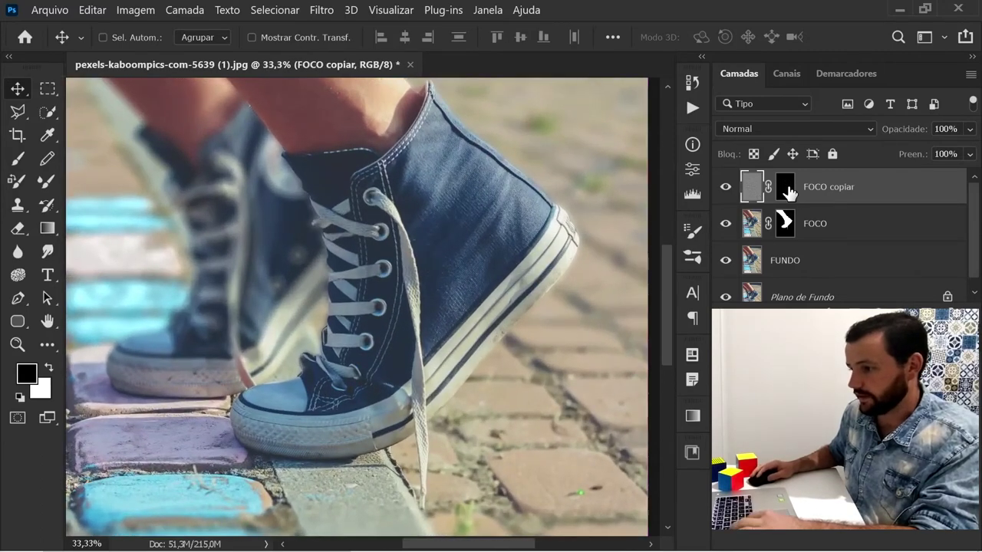
pyautogui.press('b')
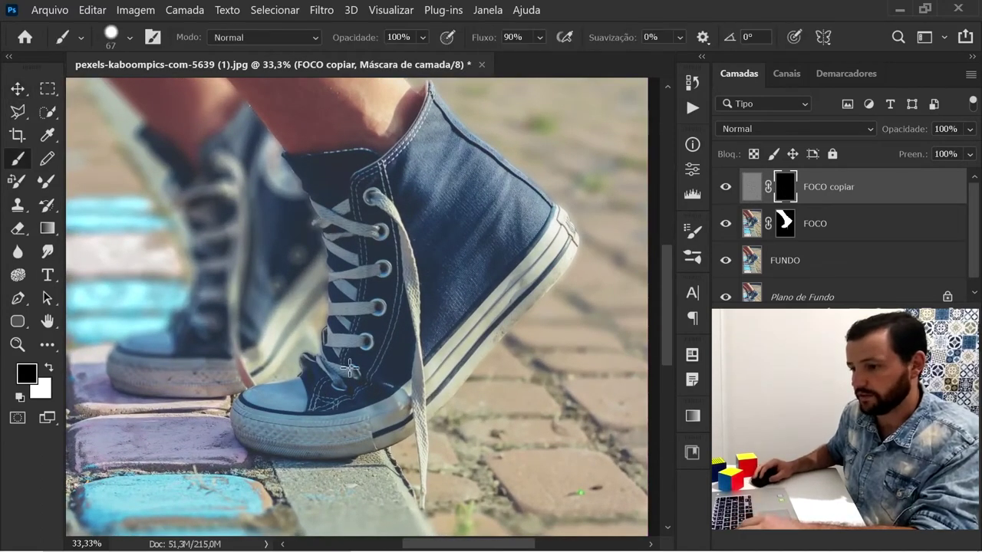
pyautogui.press('x')
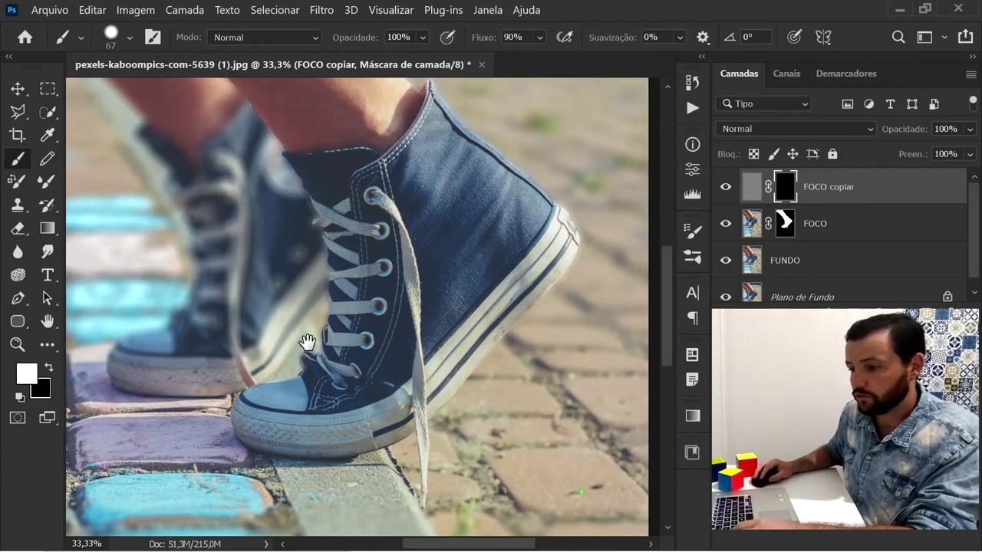
# Paint white over the front sneaker's toe, laces and sole, then black over the bricks and curb.
pyautogui.moveTo(307, 342); pyautogui.dragTo(301, 331)
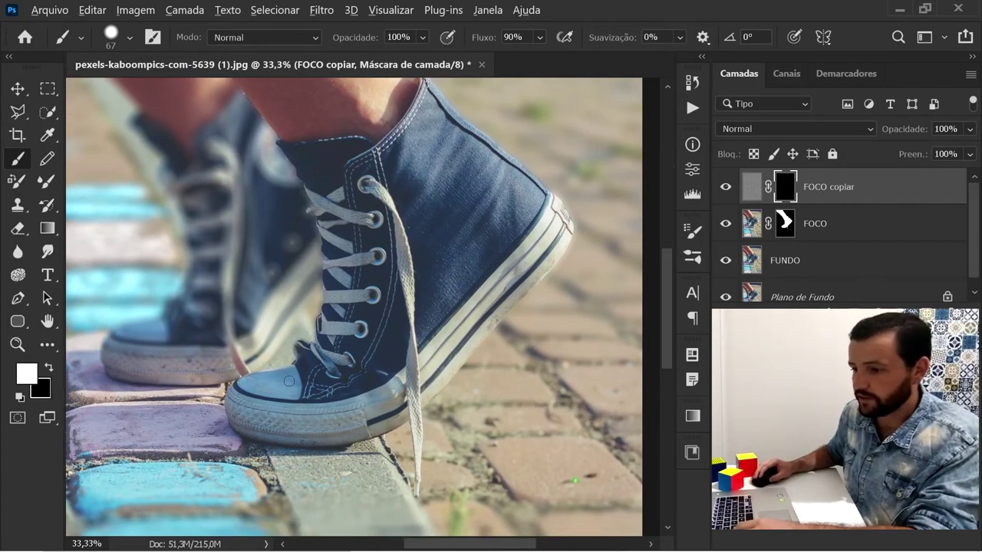
pyautogui.moveTo(288, 381); pyautogui.dragTo(395, 300)
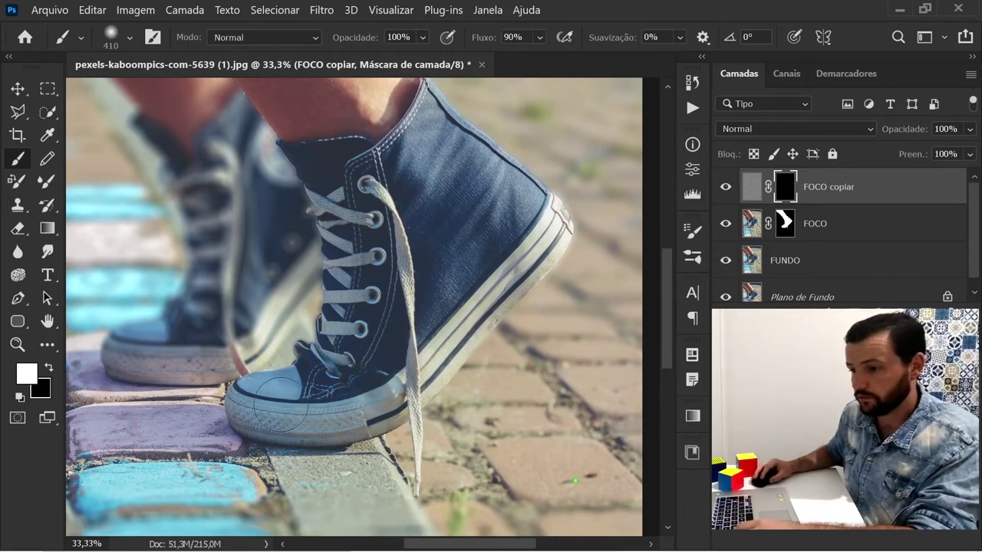
pyautogui.moveTo(281, 404); pyautogui.dragTo(377, 261)
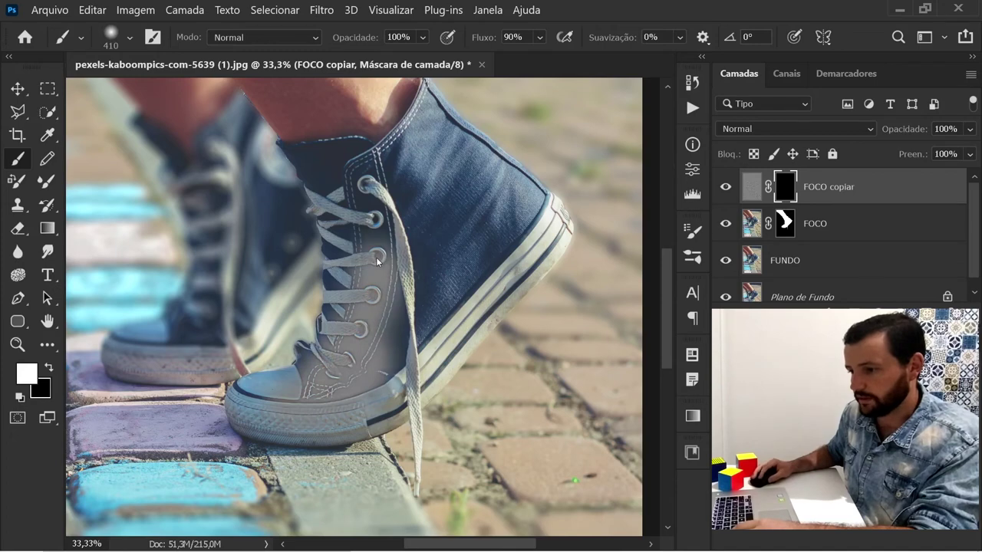
pyautogui.moveTo(371, 303); pyautogui.dragTo(377, 355)
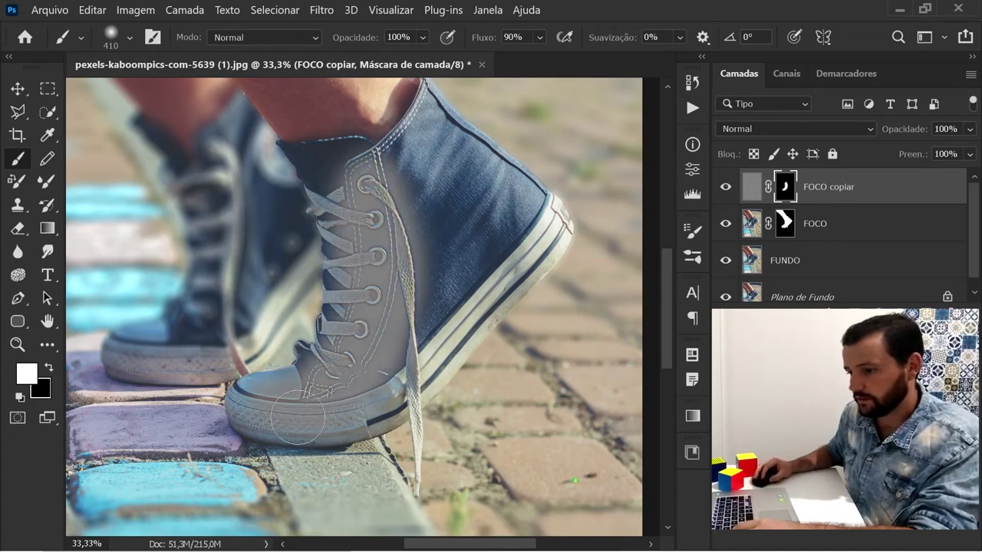
pyautogui.moveTo(201, 427)
pyautogui.mouseDown()
pyautogui.moveTo(350, 426)
pyautogui.moveTo(491, 222)
pyautogui.moveTo(414, 176)
pyautogui.mouseUp()
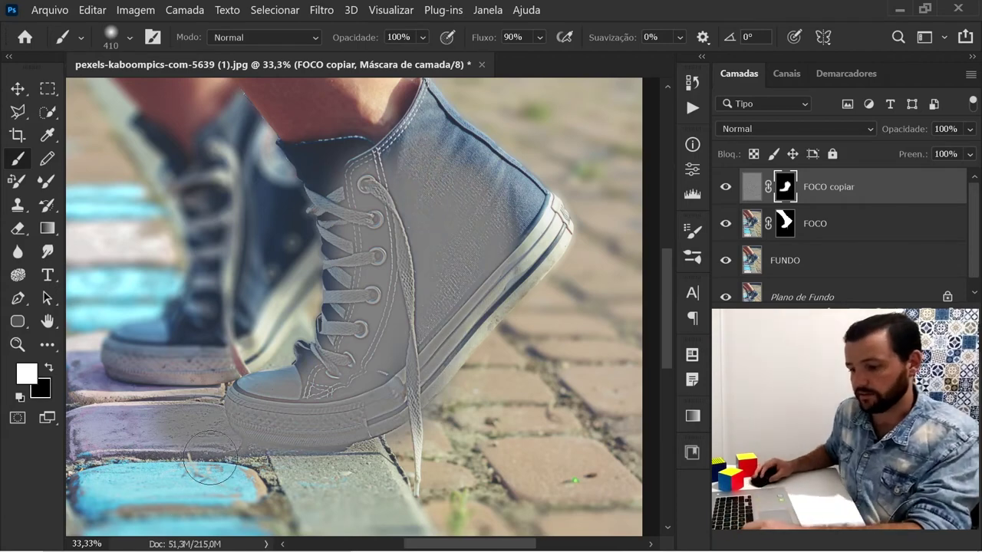
pyautogui.press('x')
pyautogui.moveTo(196, 464); pyautogui.dragTo(392, 464)
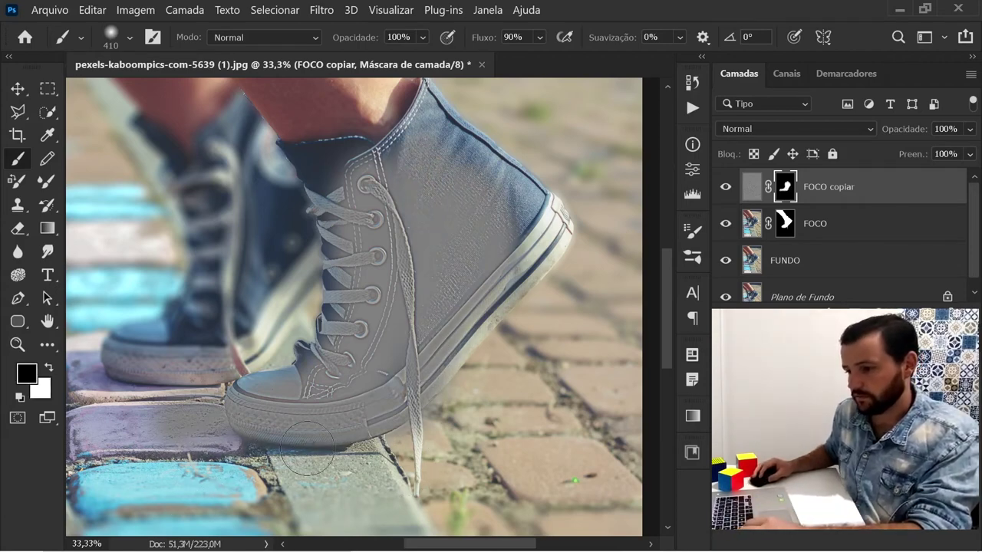
pyautogui.press('x')
pyautogui.press('x')
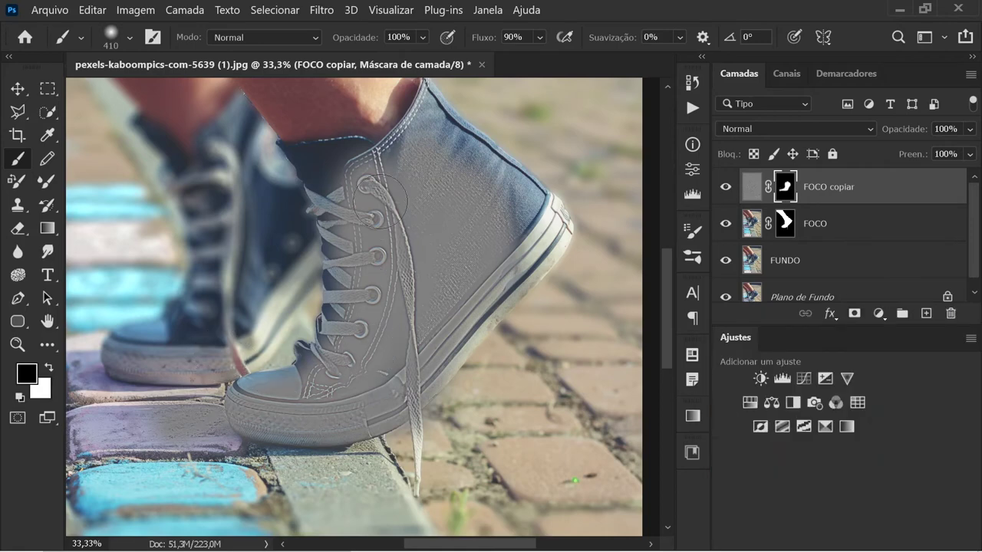
# Set FOCO copiar's blend mode to Sobrepor (Overlay).
pyautogui.hotkey('ctrl', '2')
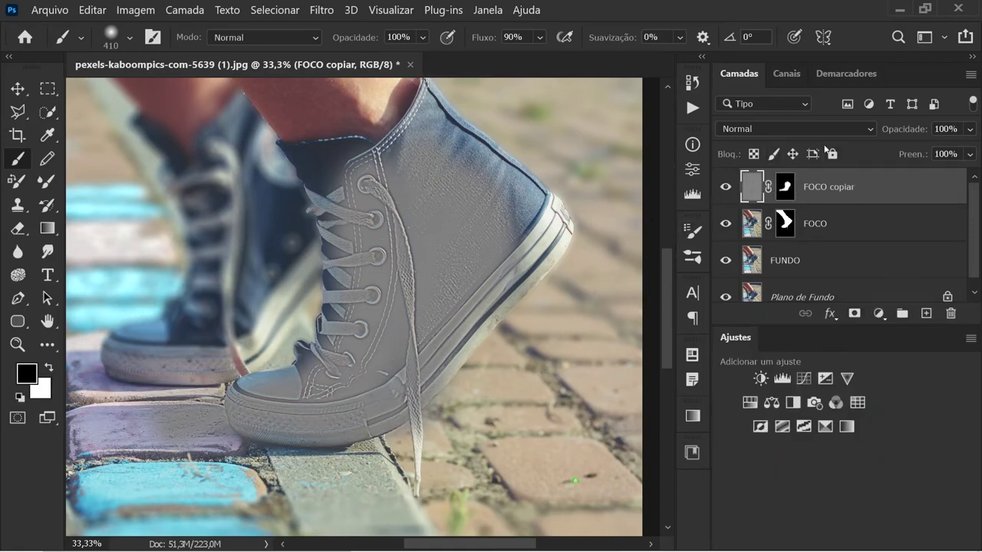
pyautogui.click(816, 129)
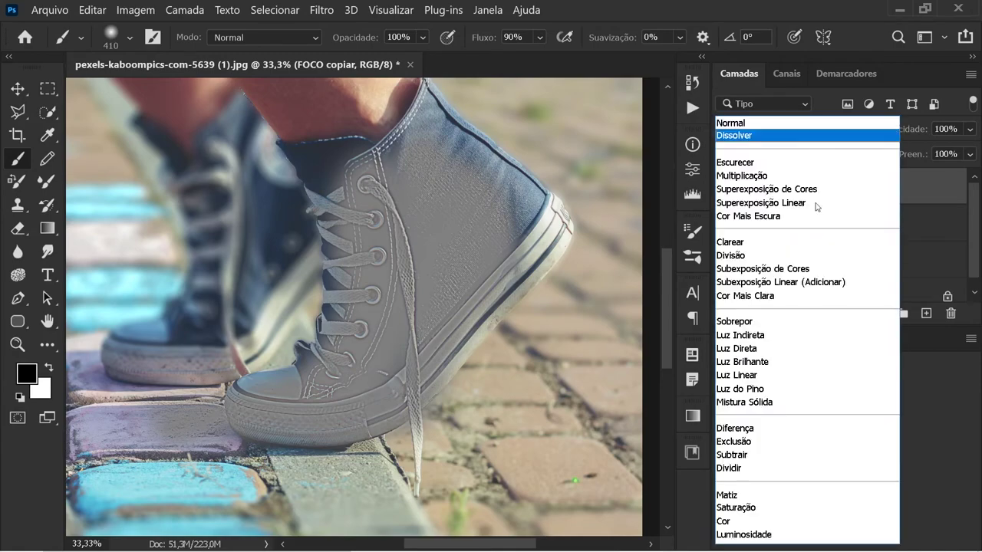
pyautogui.click(775, 326)
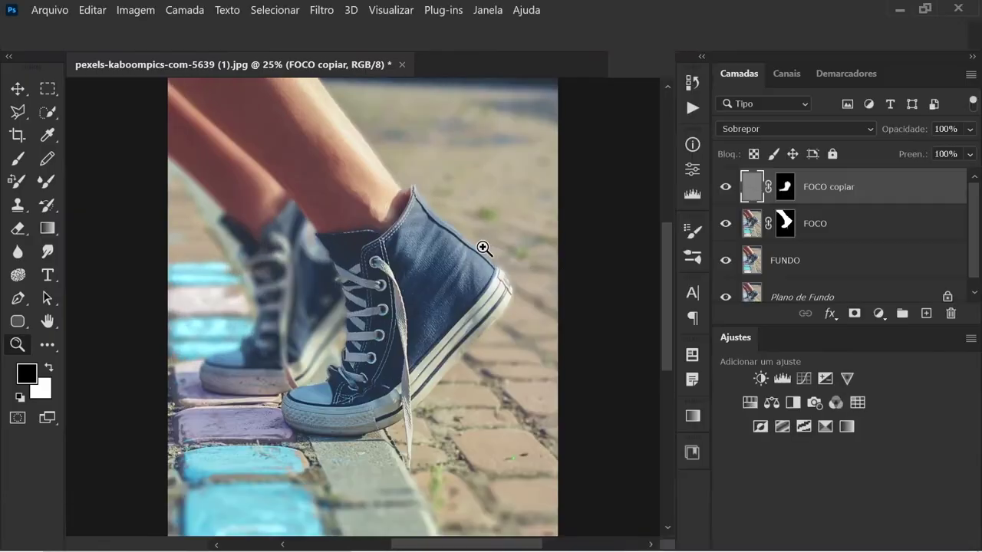
# Drag the rovenimages bokeh photo from Explorer onto the sneaker canvas as a new layer.
pyautogui.scroll(-1, 340, 222)
pyautogui.scroll(-2, 340, 284)
pyautogui.scroll(-1, 355, 279)
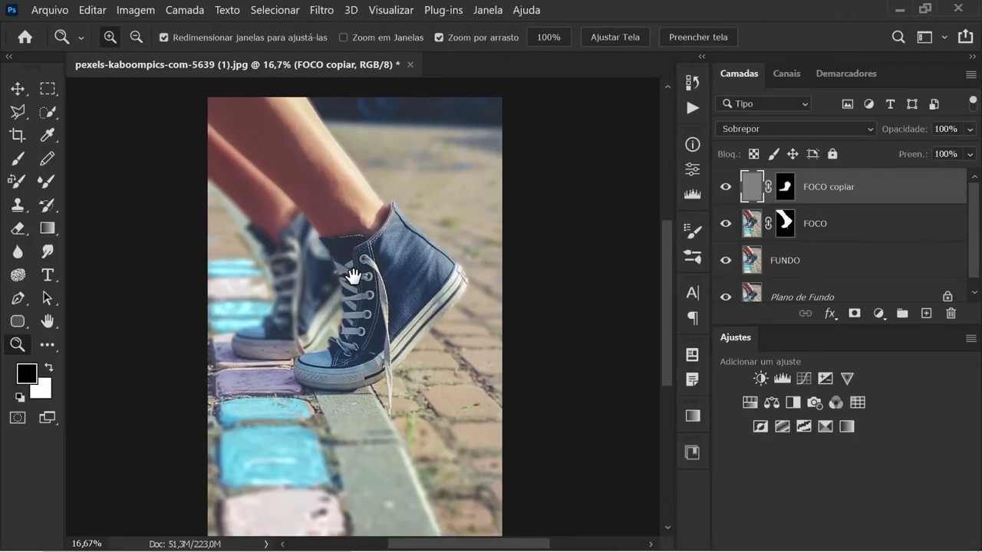
pyautogui.moveTo(363, 302); pyautogui.dragTo(379, 285)
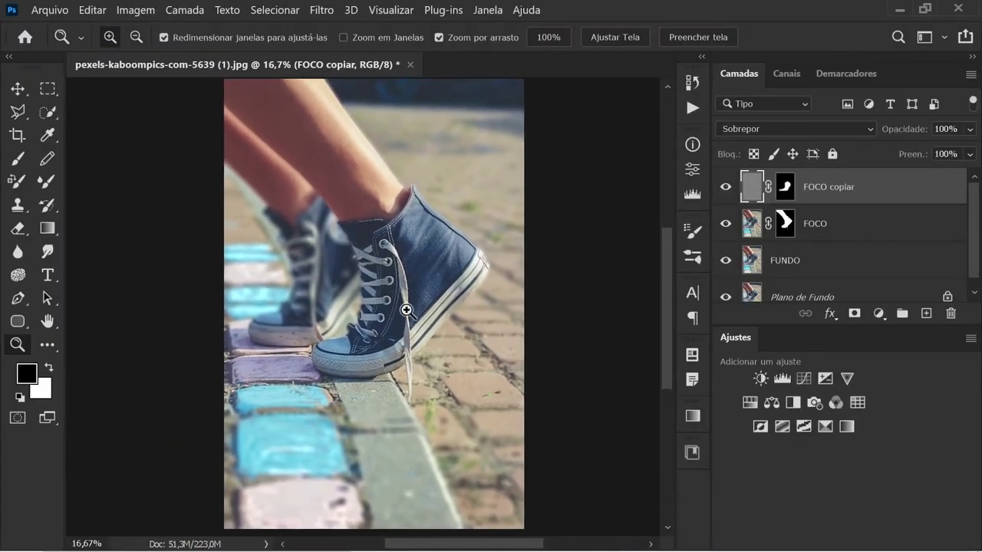
pyautogui.click(406, 311)
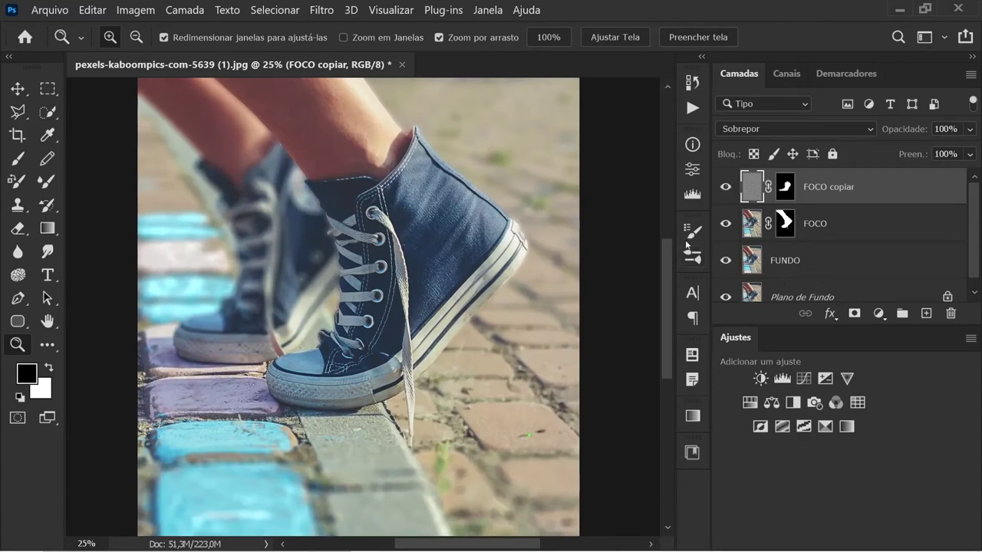
pyautogui.hotkey('alt', 'Tab')
pyautogui.hotkey('alt', 'Tab')
pyautogui.hotkey('alt', 'Tab')
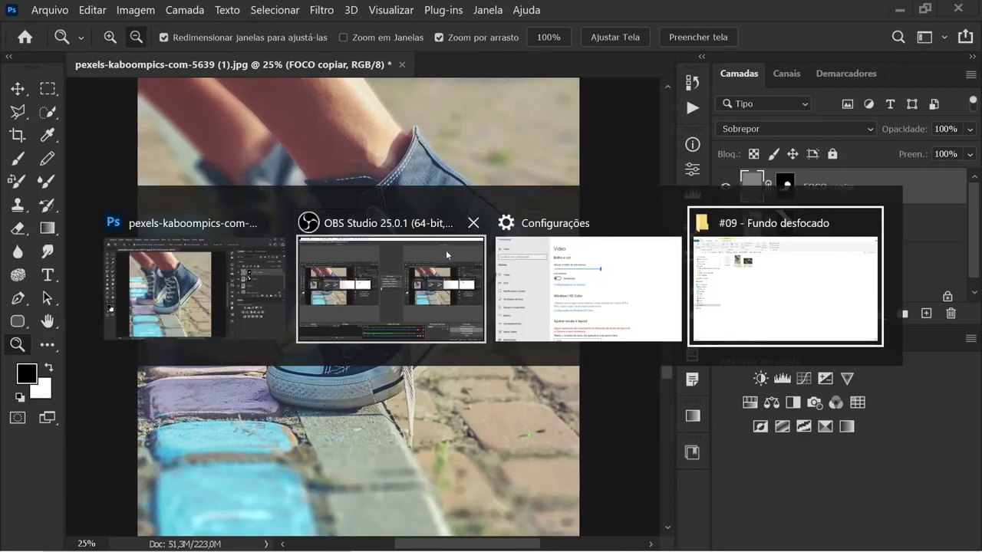
pyautogui.moveTo(520, 162); pyautogui.dragTo(495, 421)
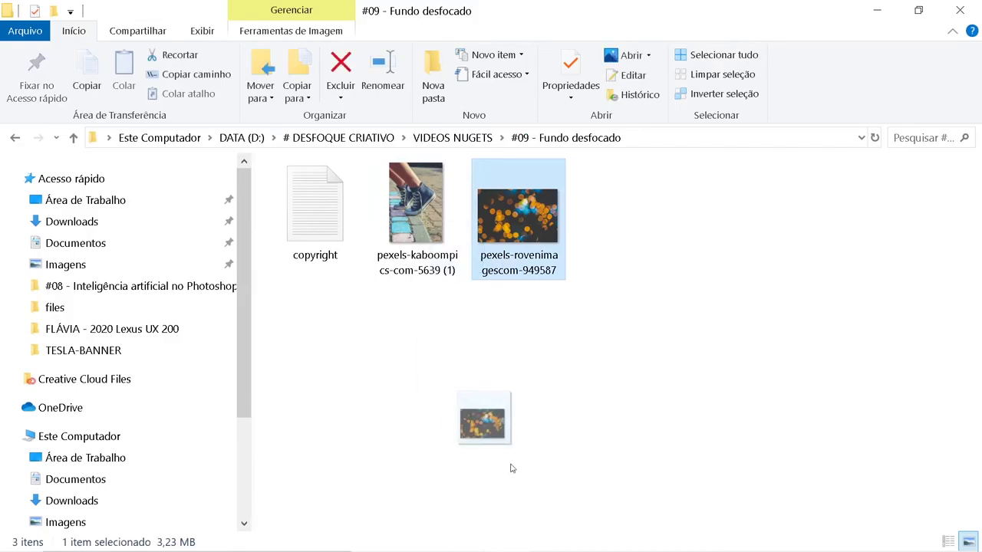
pyautogui.hotkey('alt', 'Tab')
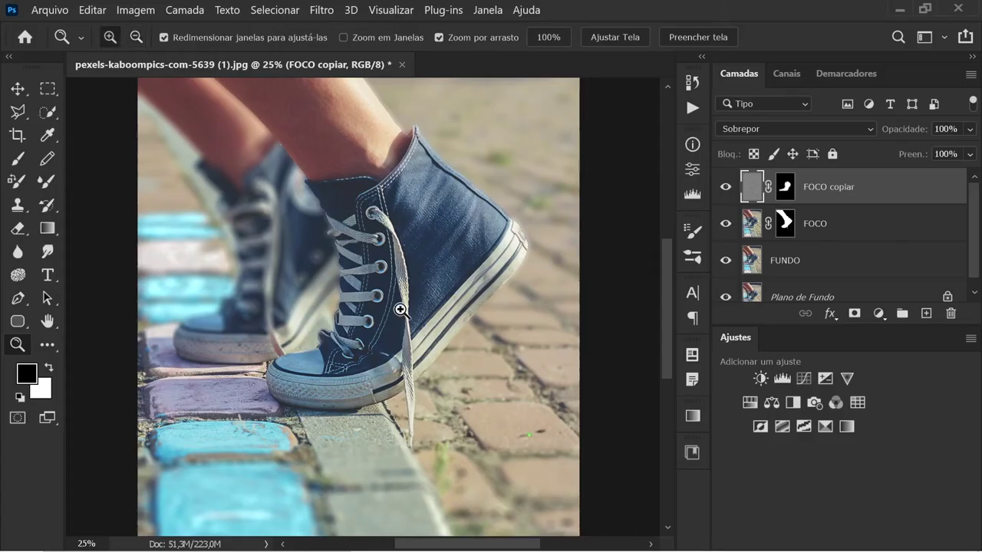
pyautogui.moveTo(386, 308); pyautogui.dragTo(389, 312)
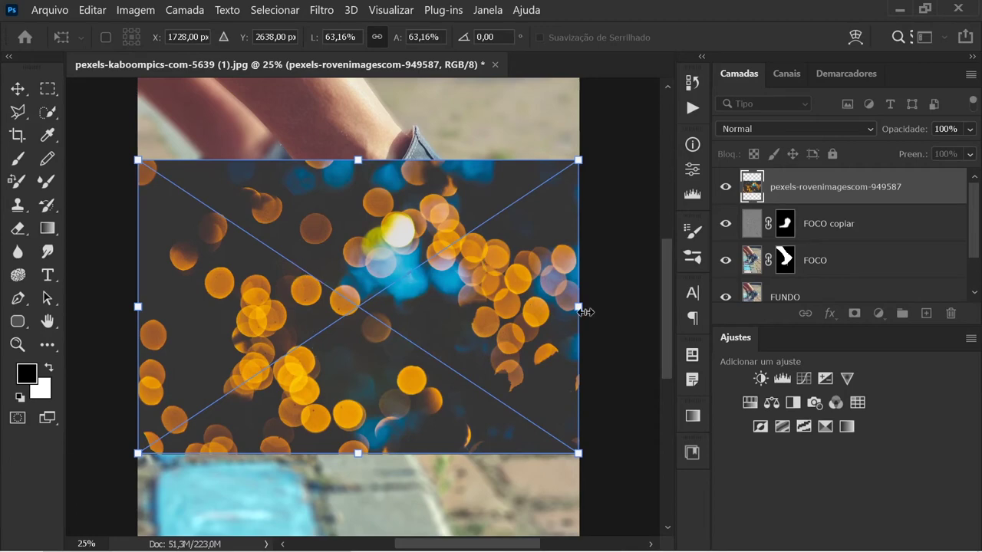
# Scale the bokeh layer to about 146% so it covers the whole sneaker image, then commit.
pyautogui.moveTo(578, 313); pyautogui.dragTo(608, 307)
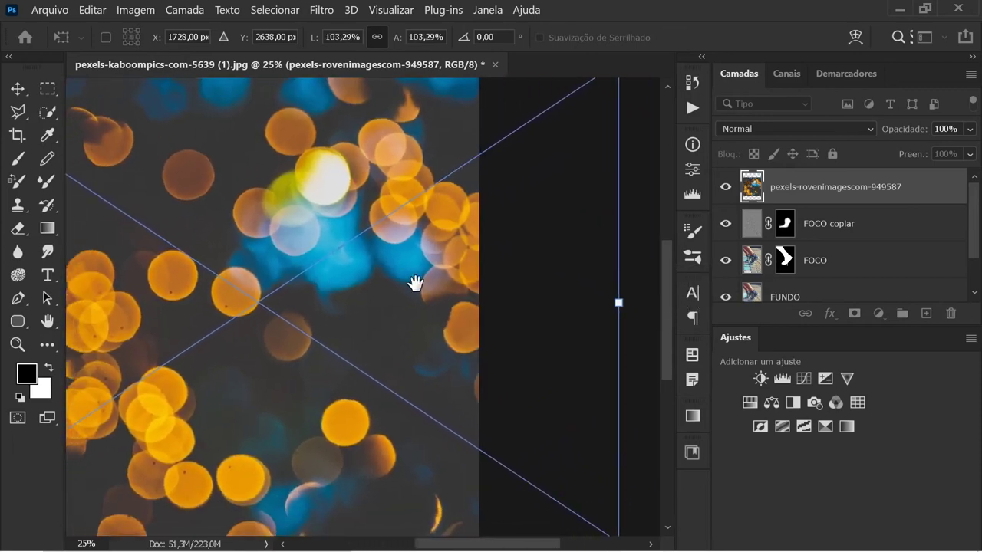
pyautogui.hscroll(-3, 415, 283)
pyautogui.keyDown('alt'); pyautogui.click(375, 294); pyautogui.keyUp('alt')
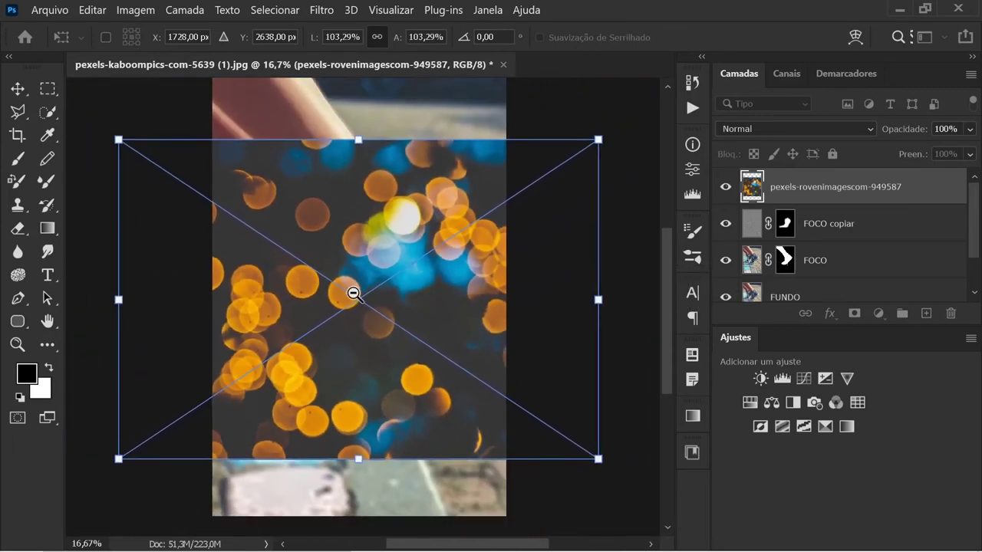
pyautogui.moveTo(540, 300); pyautogui.dragTo(614, 310)
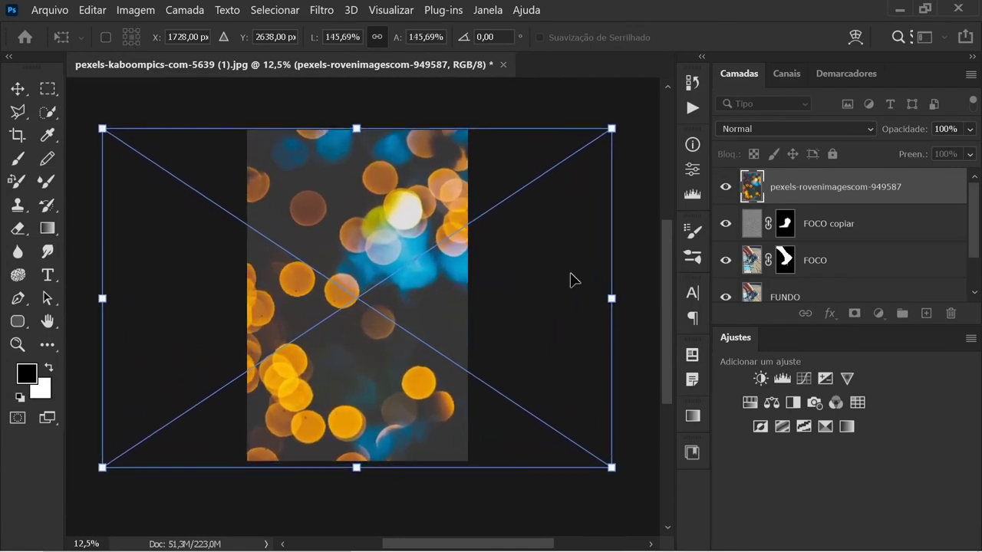
pyautogui.press('z')
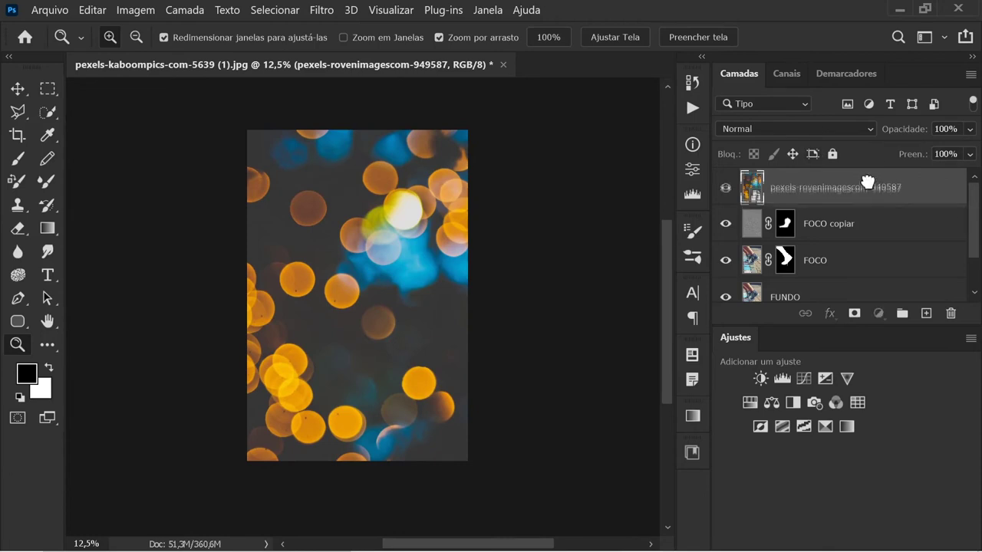
# Move the bokeh layer below the FOCO layers and set its blend mode to Linear Dodge (Add).
pyautogui.moveTo(868, 186); pyautogui.dragTo(847, 281)
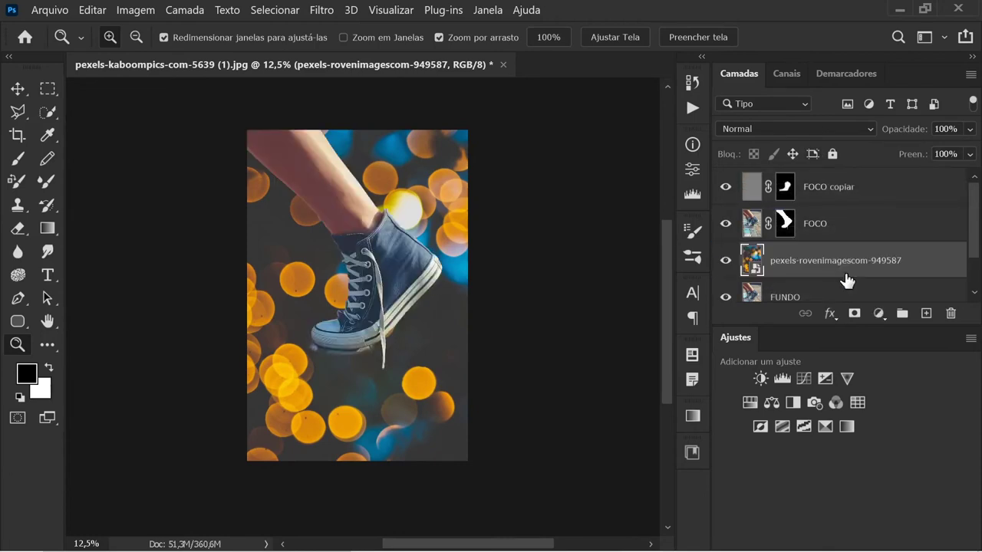
pyautogui.click(771, 131)
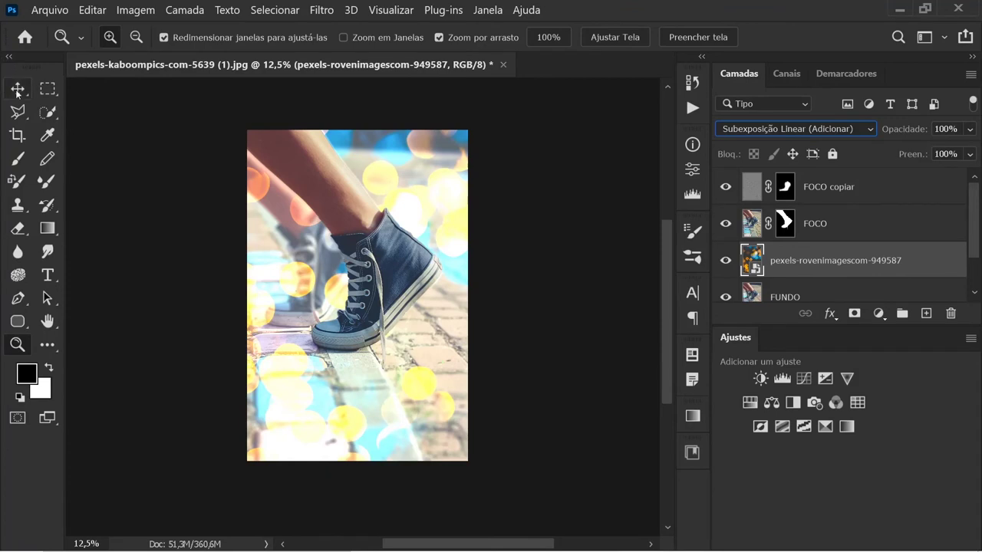
pyautogui.click(17, 89)
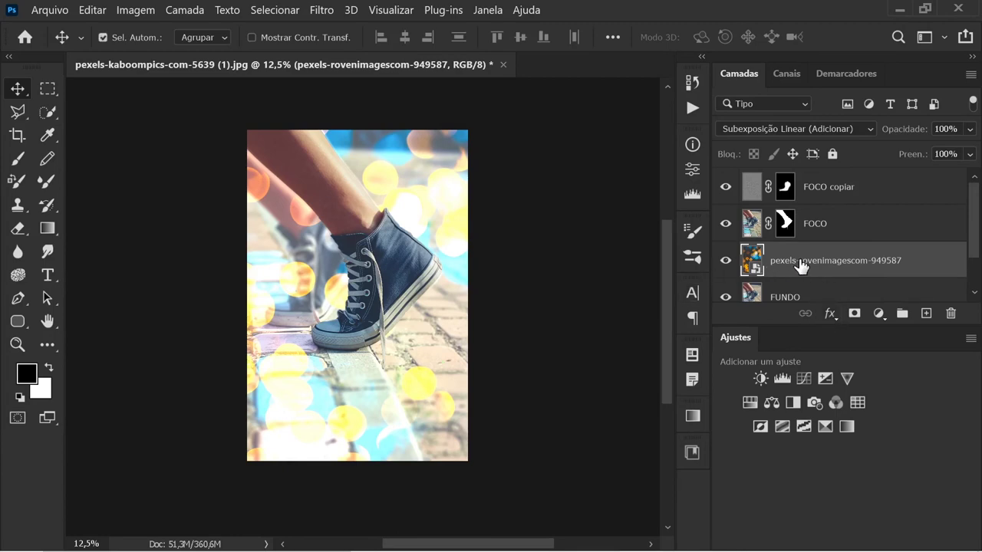
# Apply an S-shaped Curves adjustment to the bokeh layer and lower its opacity to 49%.
pyautogui.hotkey('ctrl', 'm')
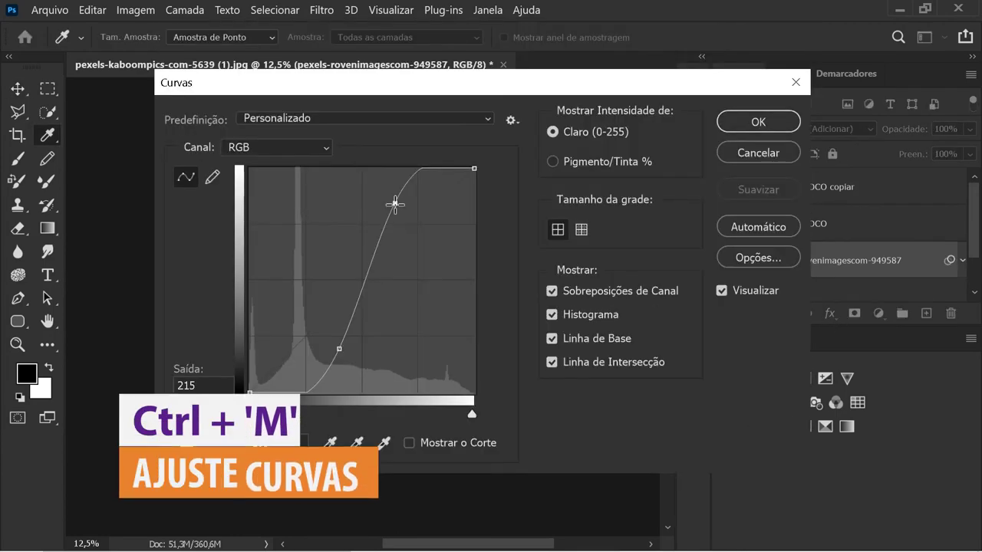
pyautogui.moveTo(395, 204); pyautogui.dragTo(399, 206)
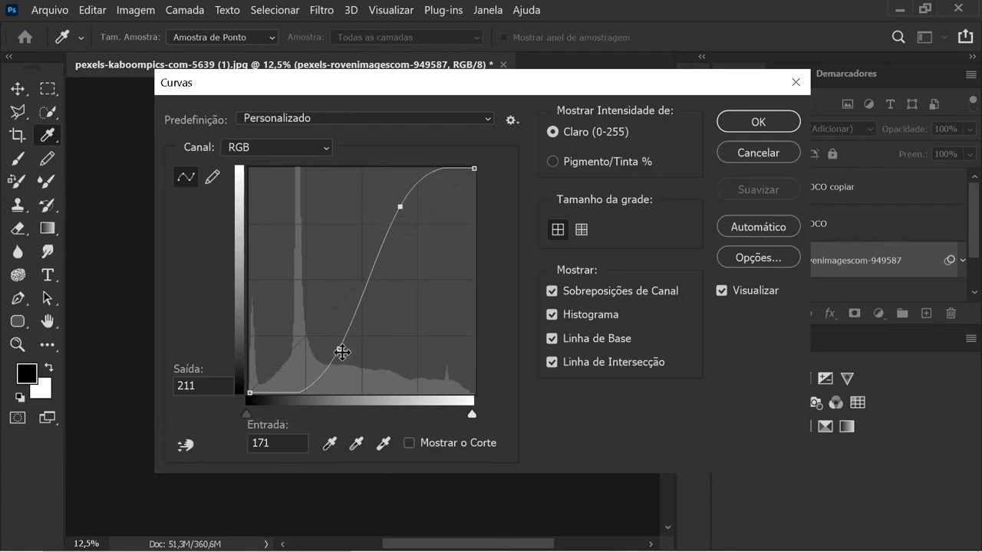
pyautogui.click(779, 119)
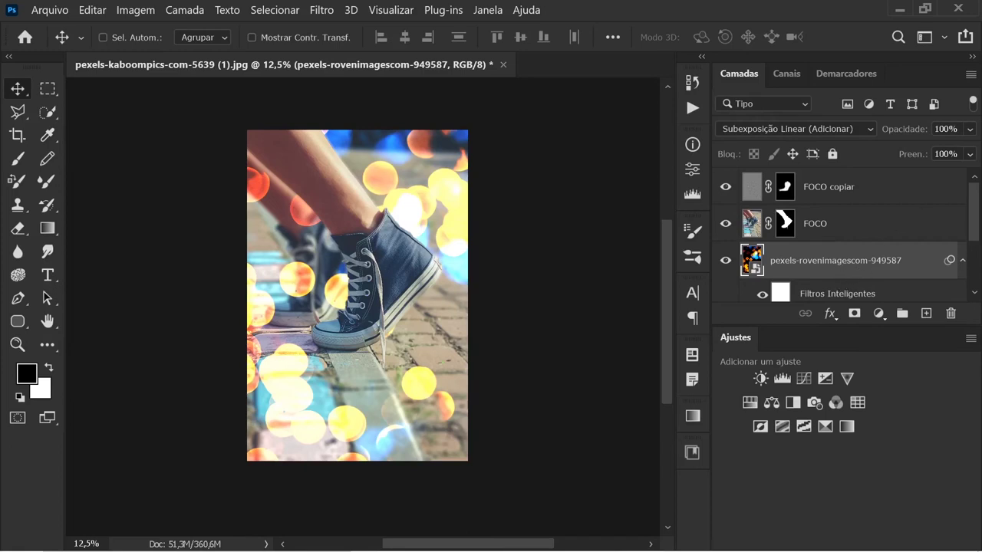
pyautogui.moveTo(916, 136)
pyautogui.mouseDown()
pyautogui.moveTo(894, 130)
pyautogui.moveTo(907, 131)
pyautogui.mouseUp()
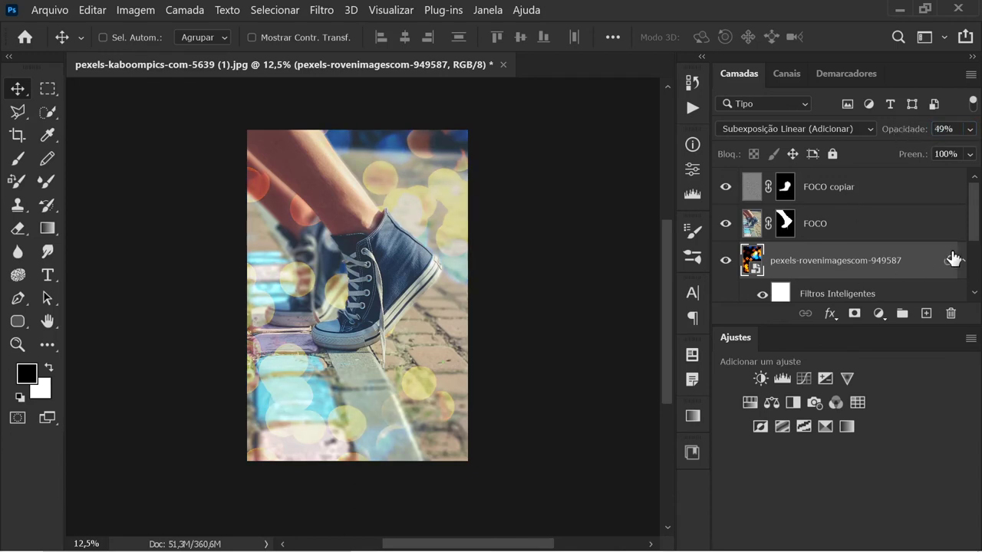
pyautogui.click(963, 260)
pyautogui.click(834, 416)
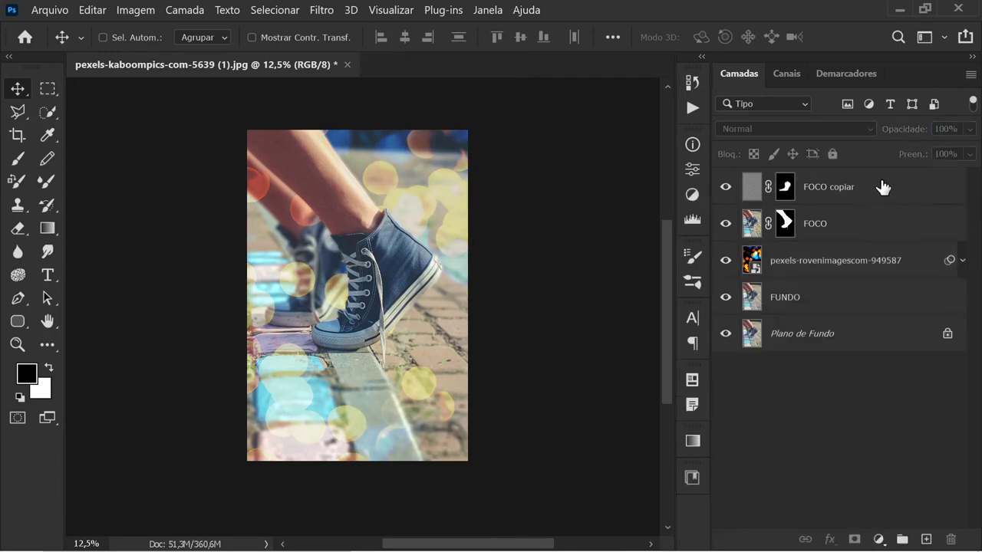
# Add a Color Lookup layer above FOCO copiar using the Fuji ETERNA 250D Fuji 3510 LUT.
pyautogui.click(883, 187)
pyautogui.click(886, 464)
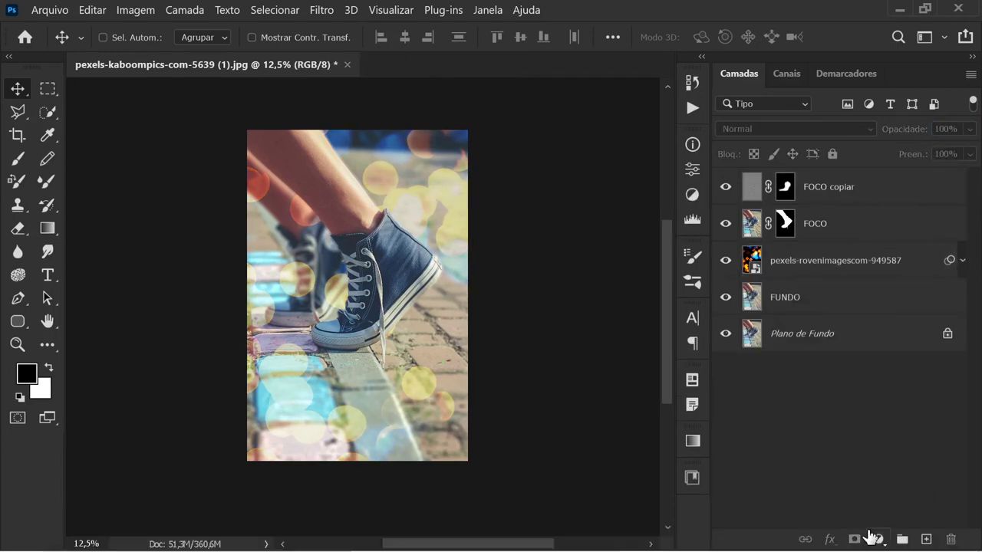
pyautogui.click(903, 198)
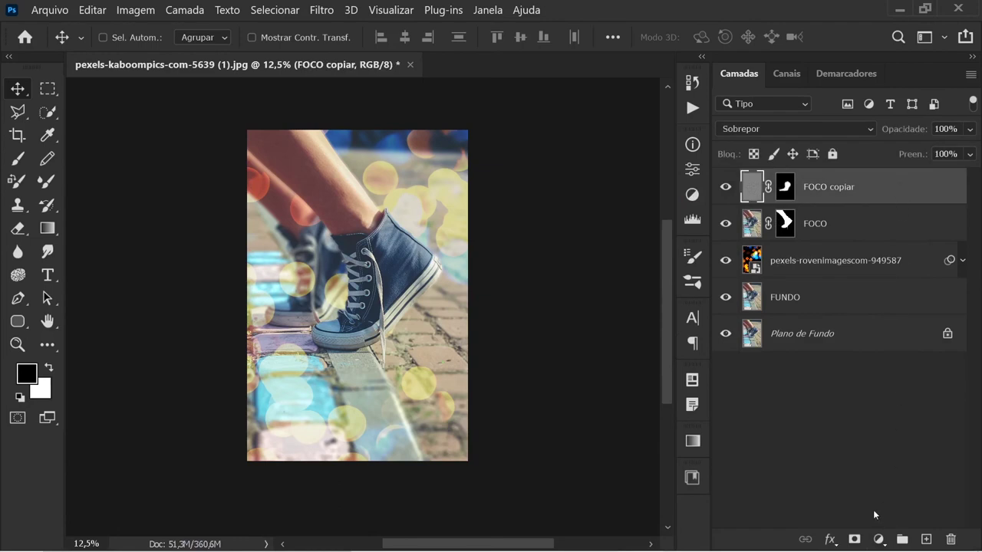
pyautogui.click(878, 540)
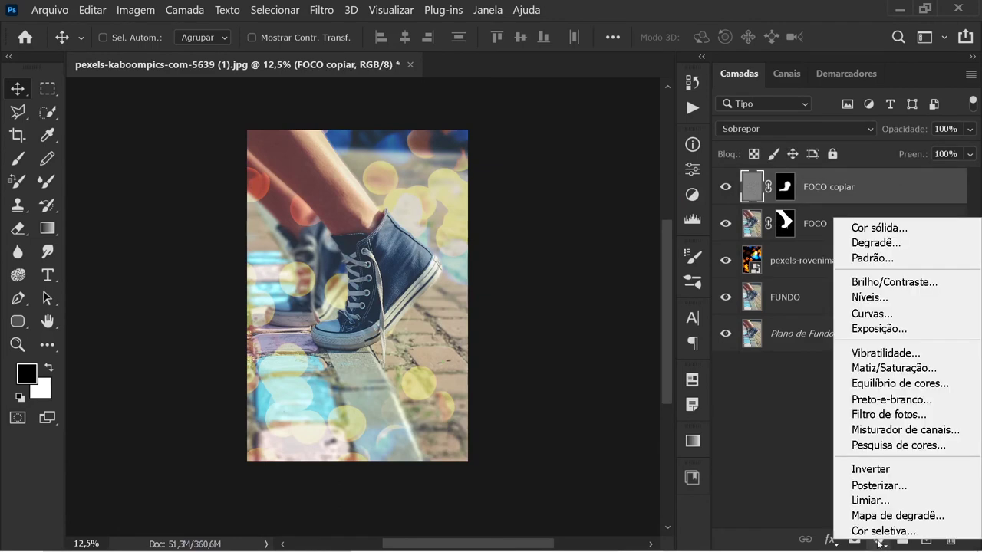
pyautogui.click(929, 446)
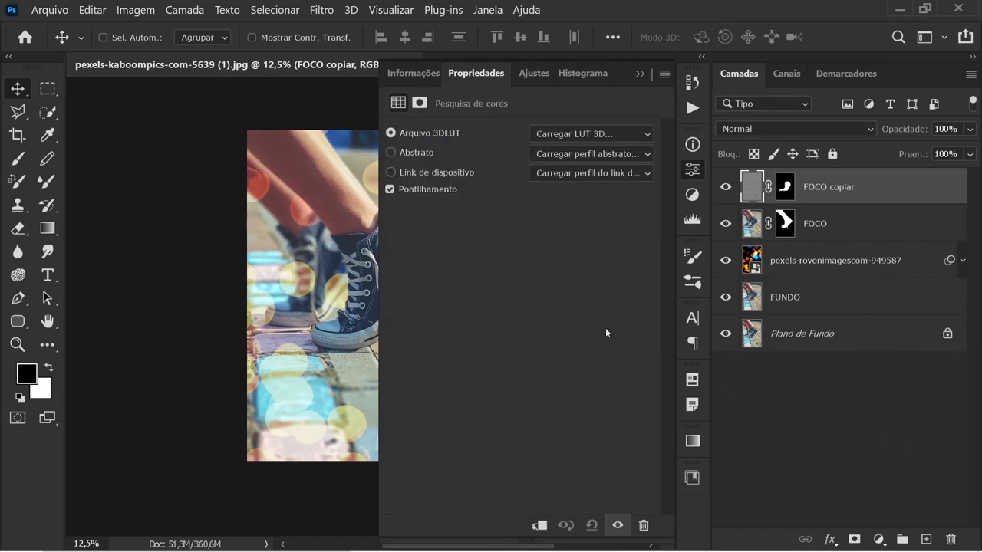
pyautogui.click(598, 134)
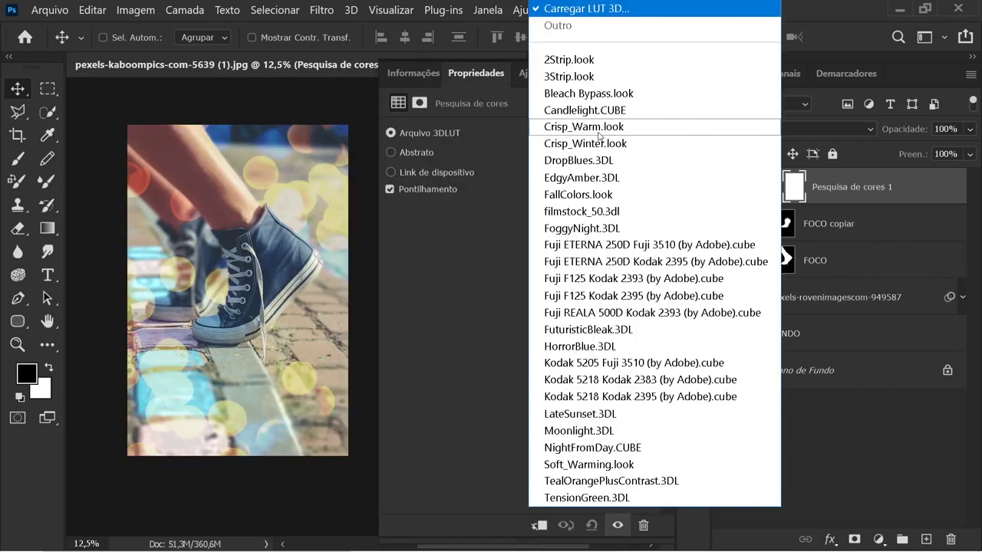
pyautogui.click(583, 211)
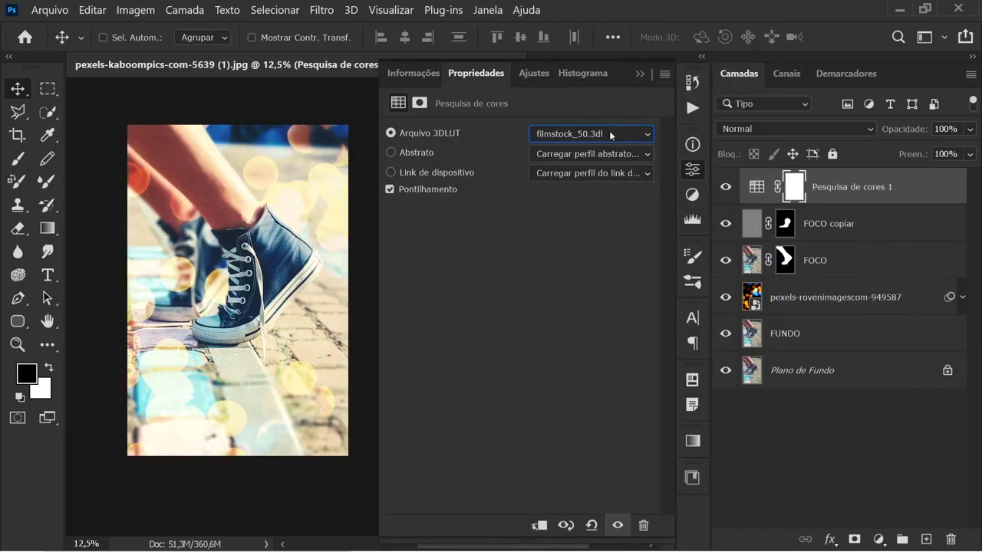
pyautogui.click(610, 137)
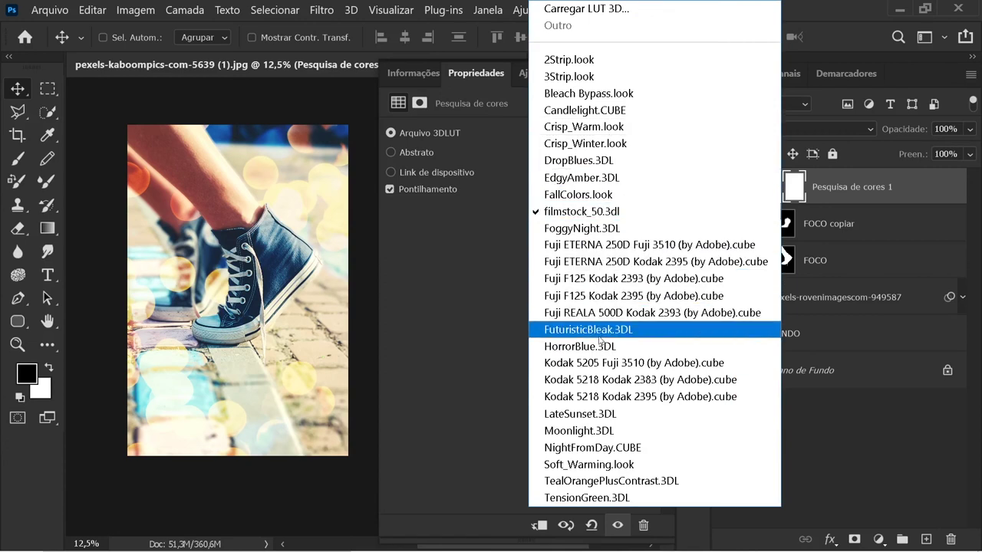
pyautogui.click(656, 245)
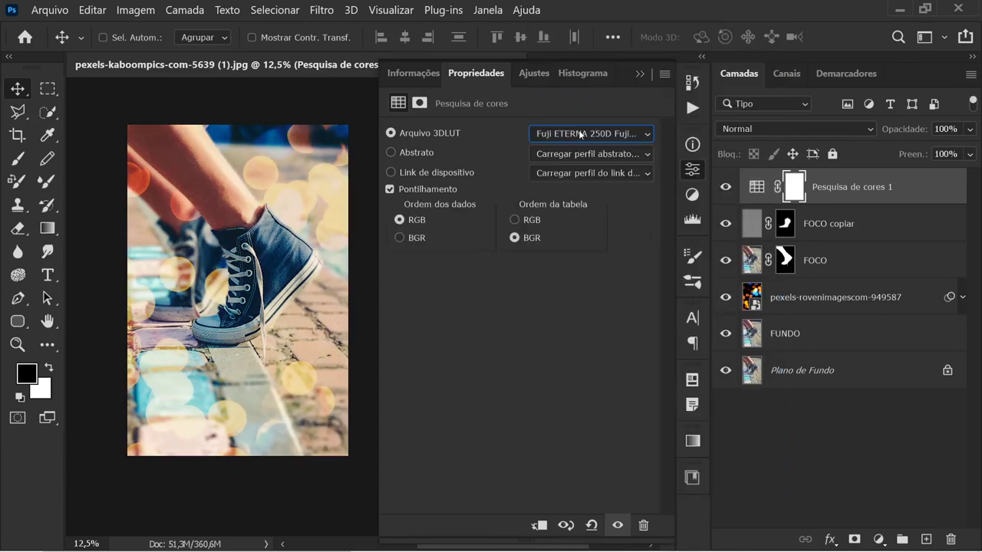
# Close the Color Lookup properties and drop the Fuji ETERNA lookup layer's opacity to 79%.
pyautogui.click(694, 169)
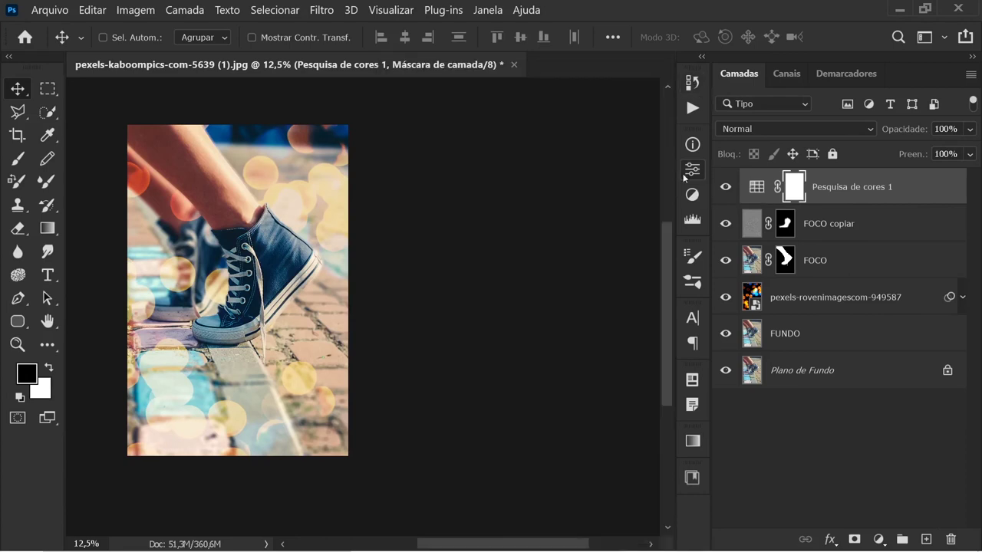
pyautogui.scroll(1, 312, 281)
pyautogui.moveTo(252, 254); pyautogui.dragTo(469, 256)
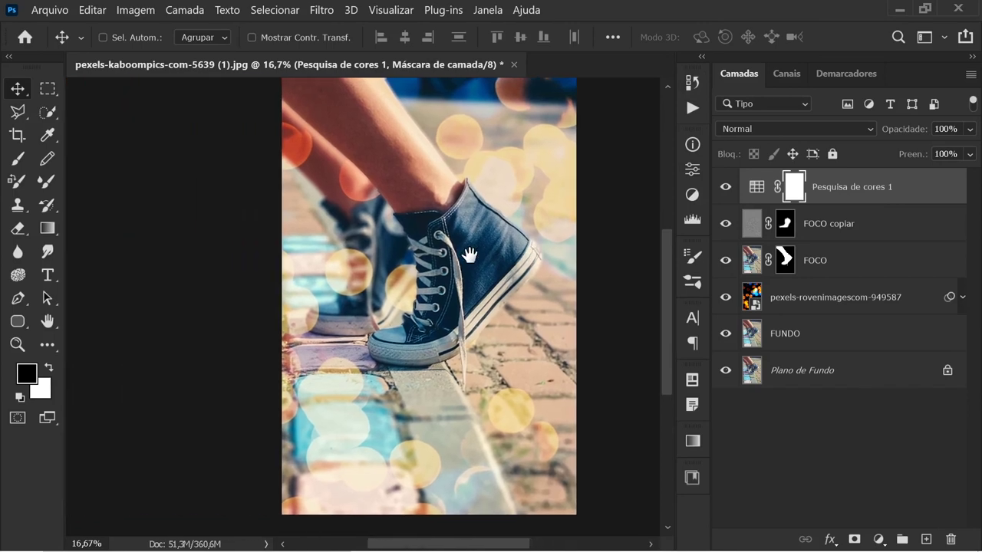
pyautogui.click(923, 130)
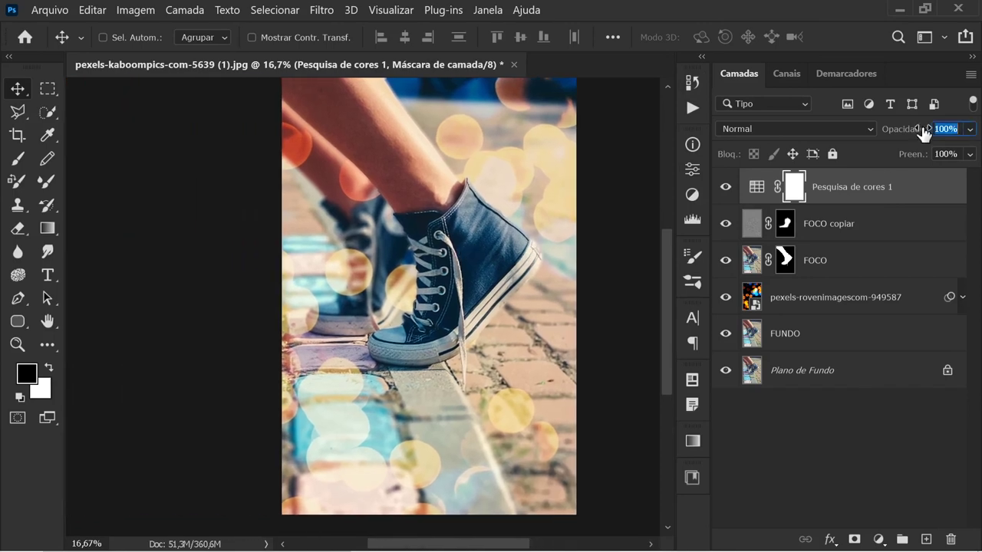
pyautogui.click(971, 132)
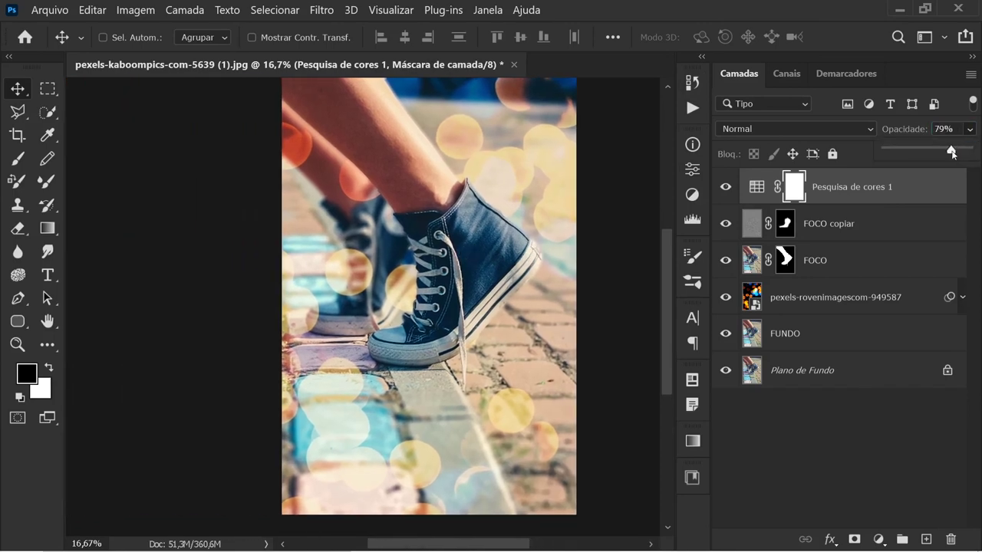